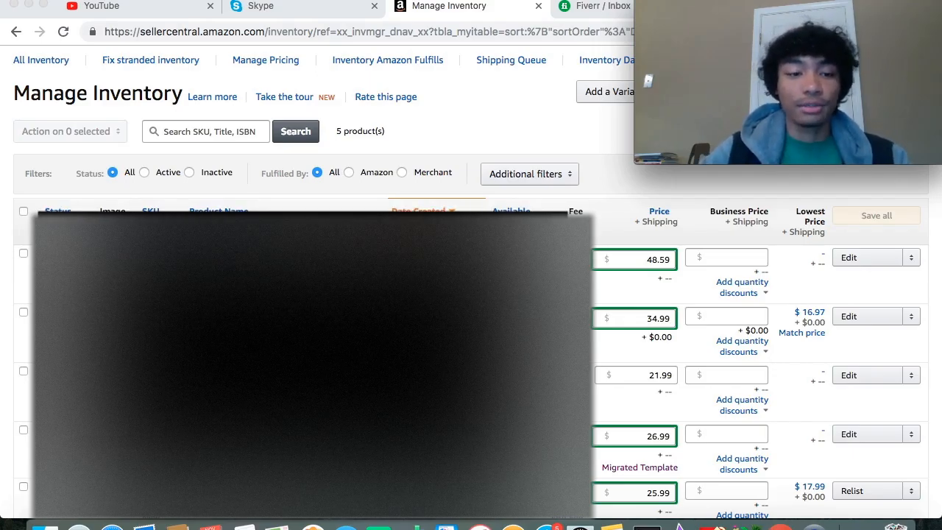
- Start sending inventory for the product priced at 34.99, creating a new shipping plan with case-packed products
{"action": "left_click", "coordinate": [24, 313]}
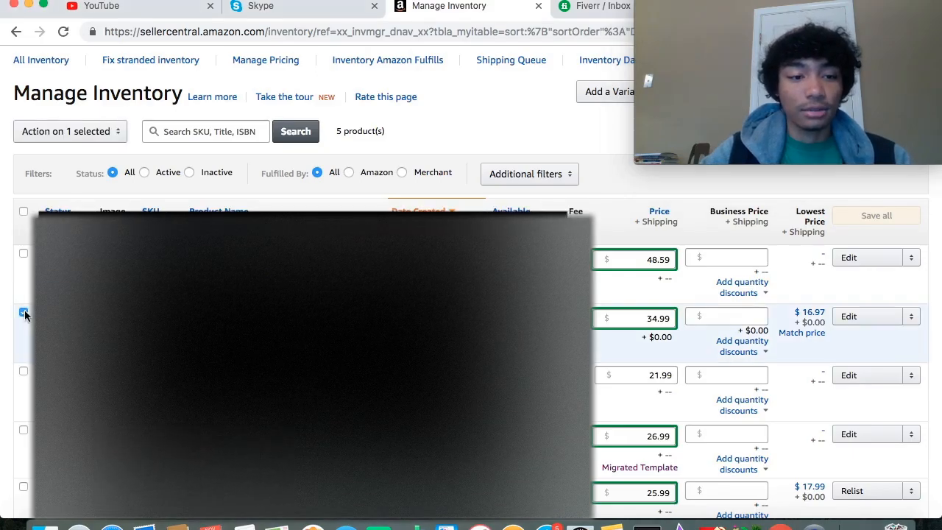
{"action": "left_click", "coordinate": [83, 130]}
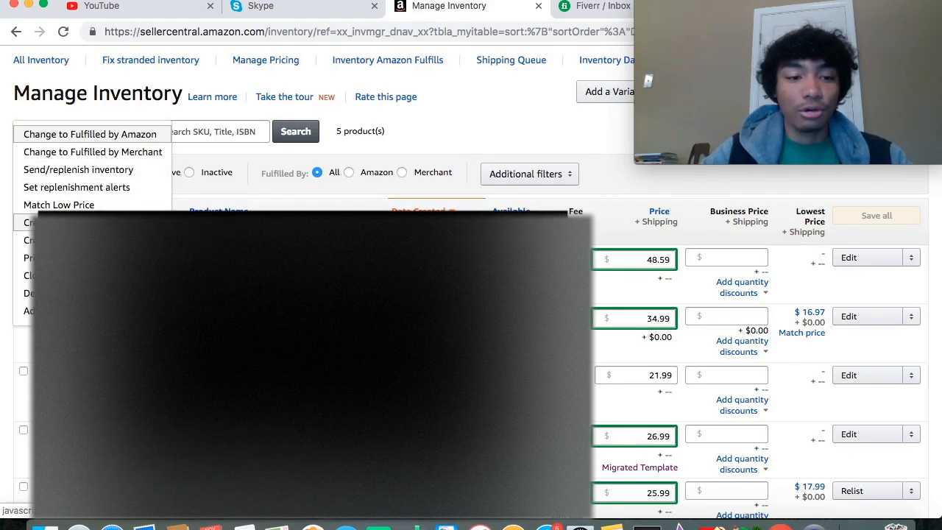
{"action": "left_click", "coordinate": [75, 169]}
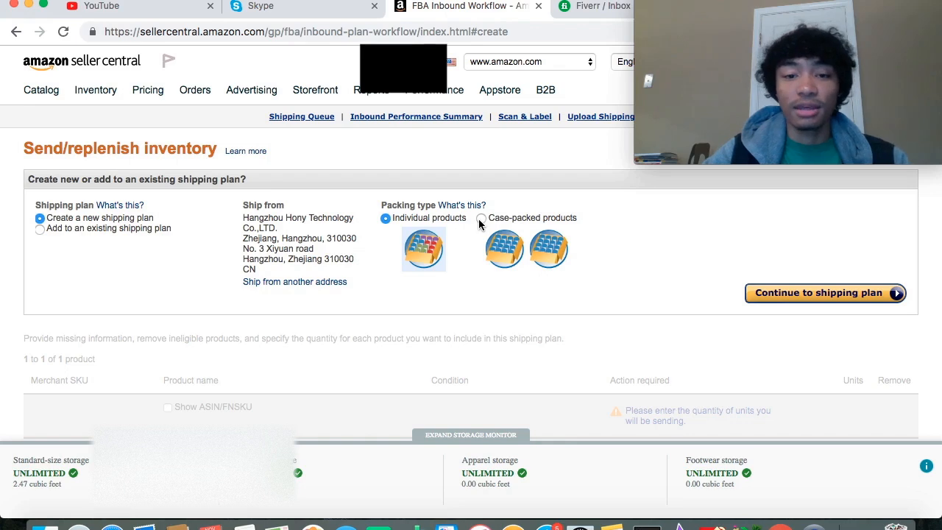
{"action": "left_click", "coordinate": [481, 219]}
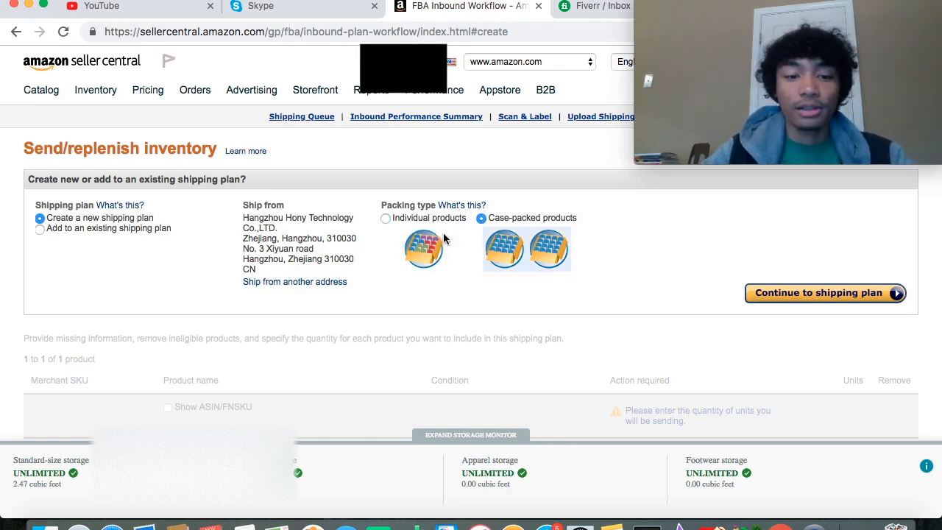
{"action": "left_click", "coordinate": [822, 290]}
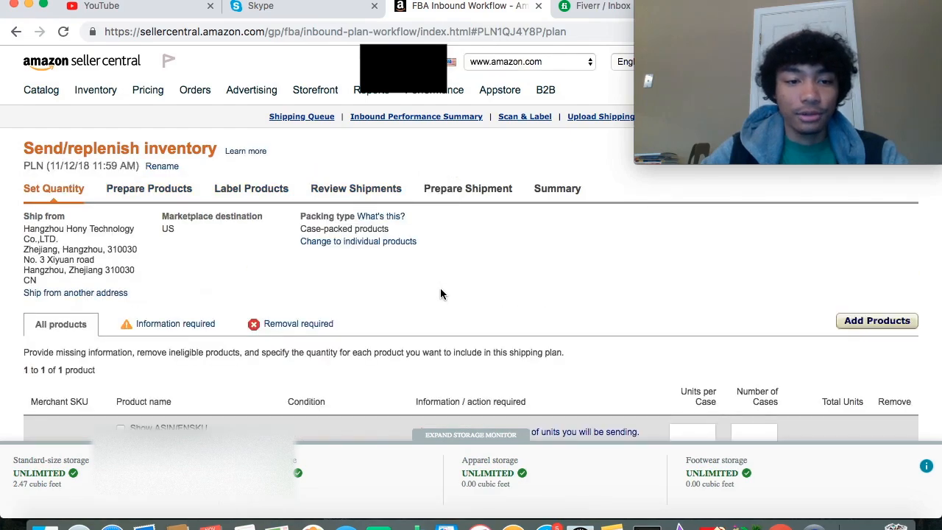
- Set the shipping plan quantity to 20 units per case and 10 cases
{"action": "scroll", "coordinate": [441, 293], "scroll_direction": "down", "scroll_amount": 1}
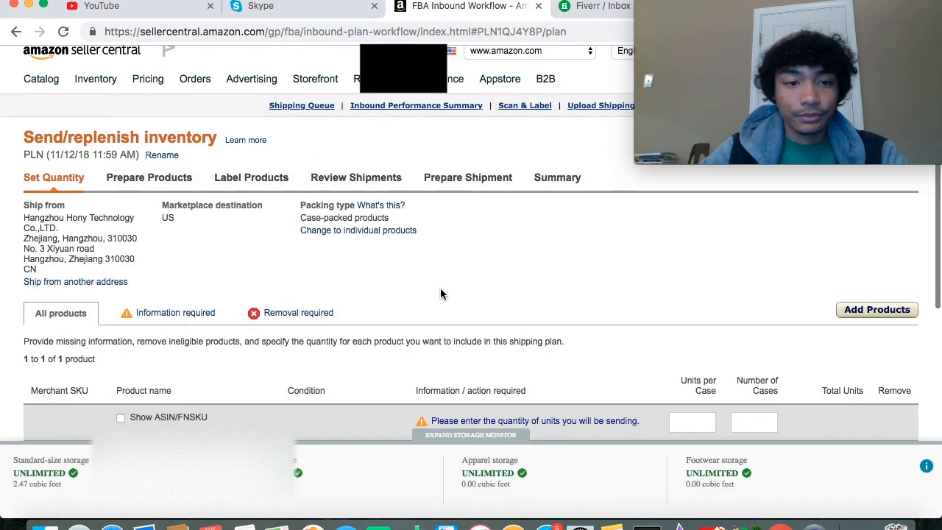
{"action": "scroll", "coordinate": [441, 294], "scroll_direction": "down", "scroll_amount": 4}
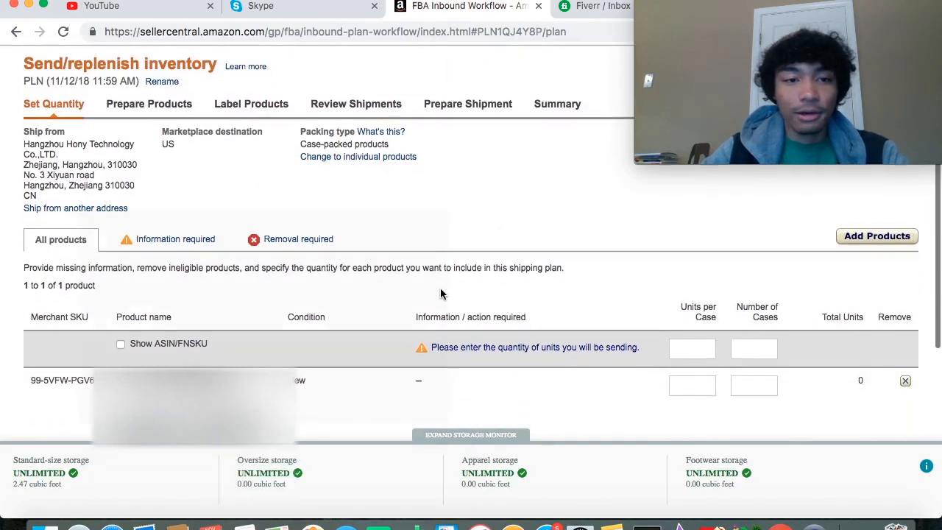
{"action": "scroll", "coordinate": [559, 250], "scroll_direction": "down", "scroll_amount": 3}
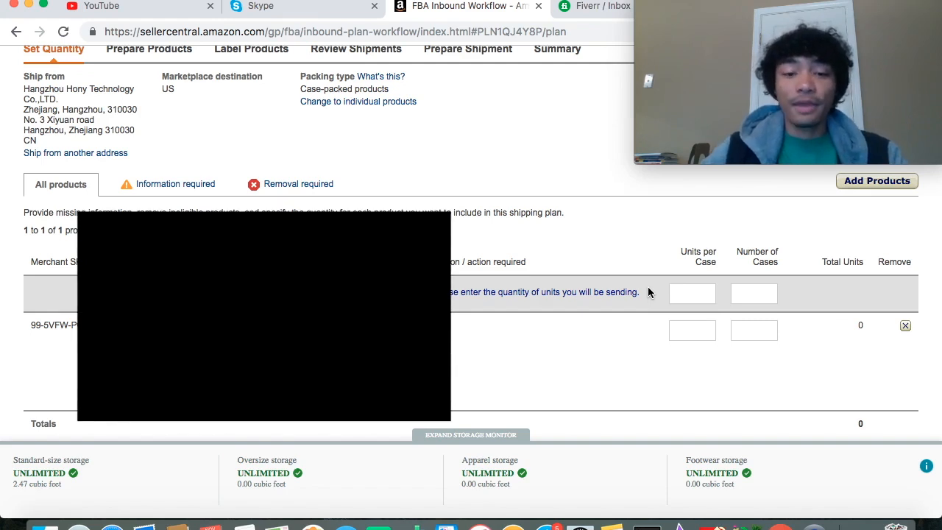
{"action": "left_click", "coordinate": [692, 294]}
{"action": "type", "text": "2"}
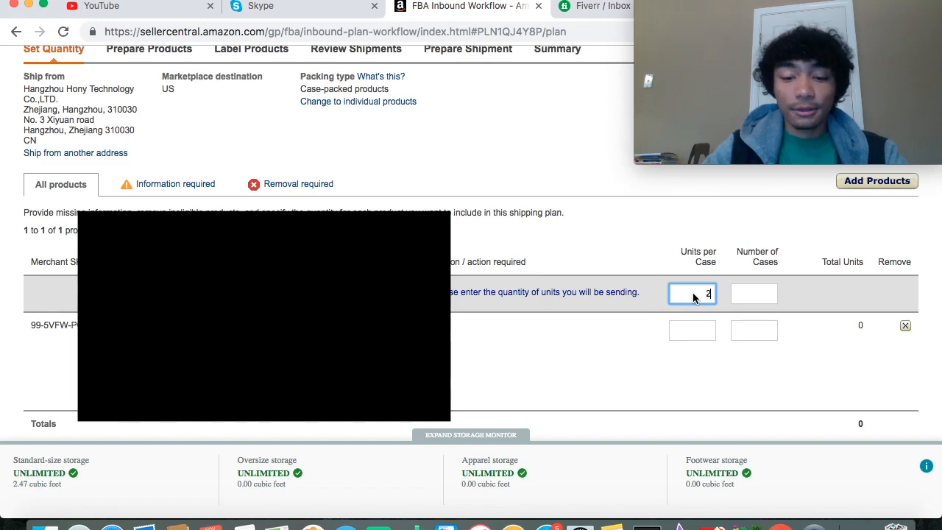
{"action": "type", "text": "0"}
{"action": "left_click", "coordinate": [754, 294]}
{"action": "type", "text": "10"}
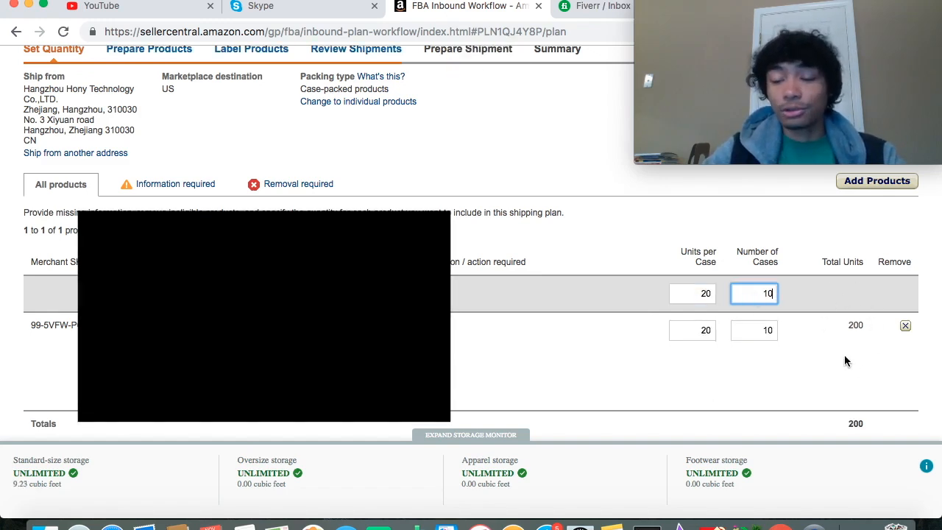
- Change the shipping plan quantity to 1 unit per case and 500 cases
{"action": "left_click", "coordinate": [710, 297]}
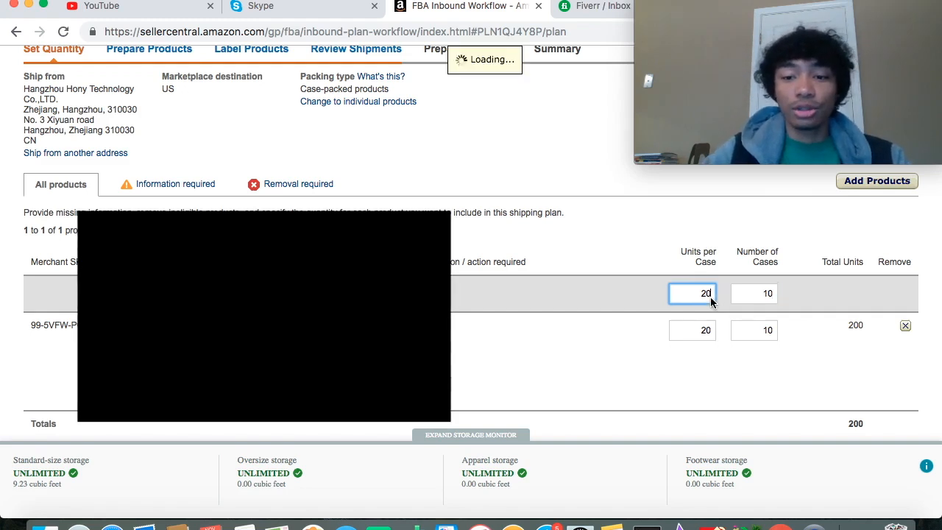
{"action": "double_click", "coordinate": [710, 297]}
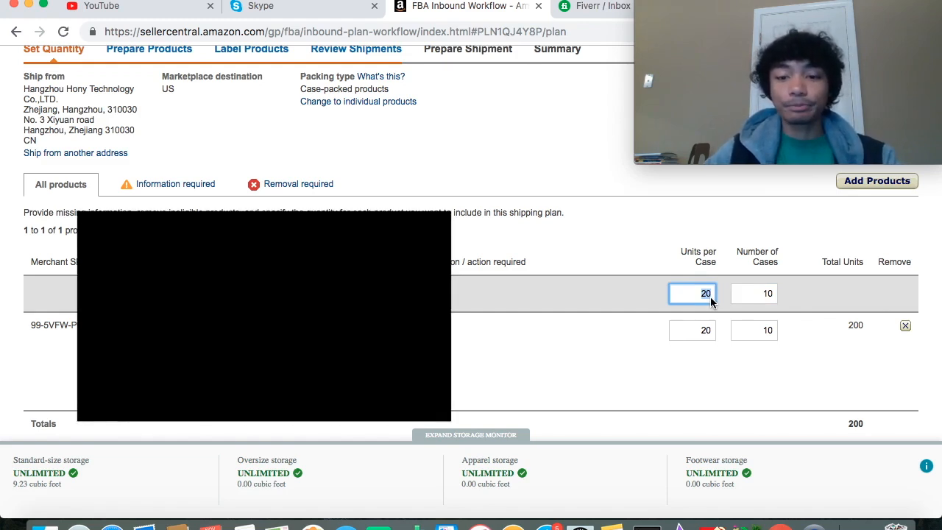
{"action": "type", "text": "1"}
{"action": "left_click", "coordinate": [758, 295]}
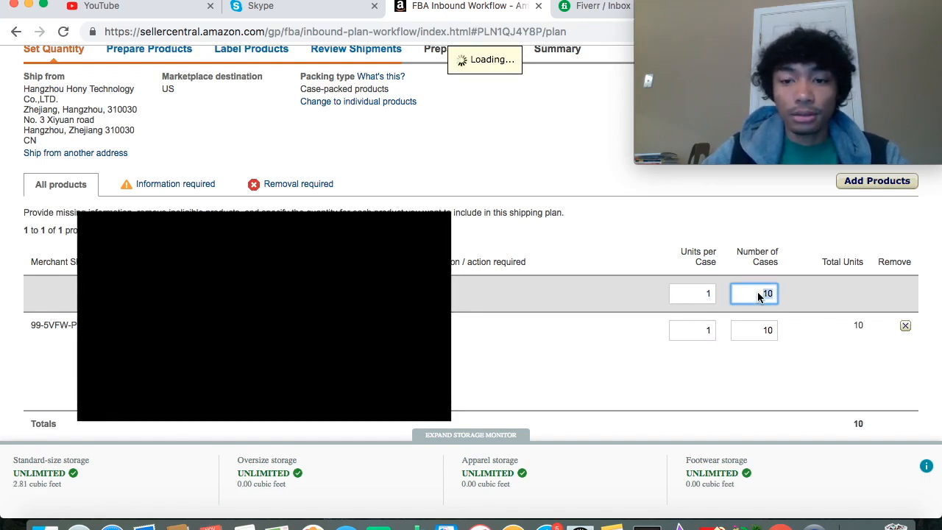
{"action": "type", "text": "500"}
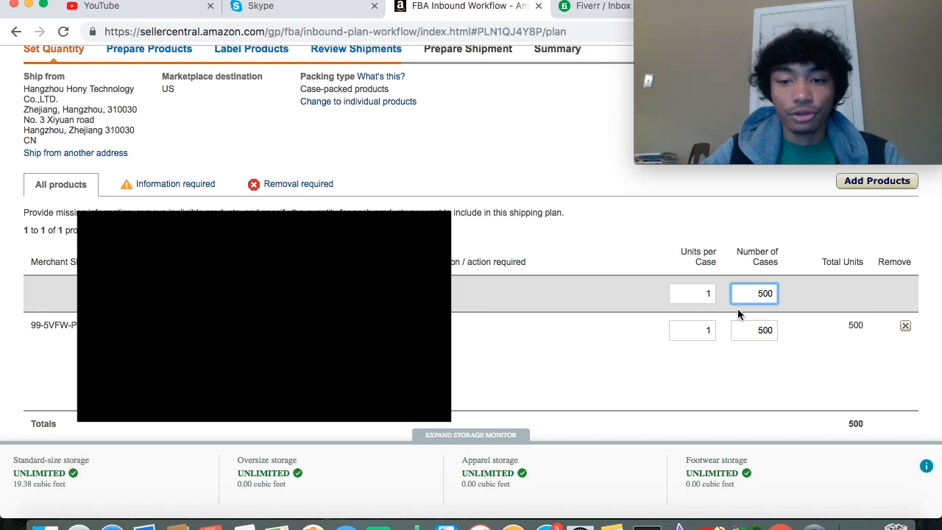
- Re-enter 500 as the number of cases and continue to the product preparation stage
{"action": "key", "text": "BackSpace"}
{"action": "key", "text": "BackSpace"}
{"action": "key", "text": "BackSpace"}
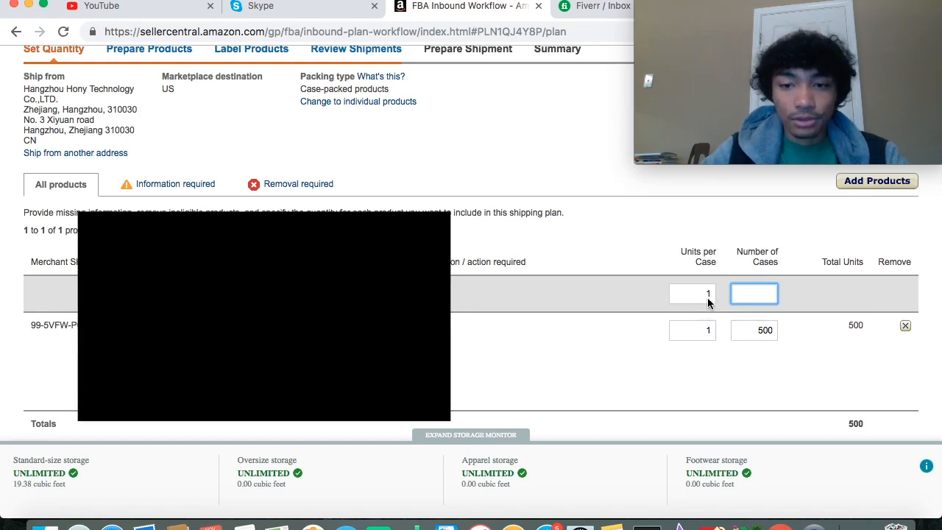
{"action": "type", "text": "5"}
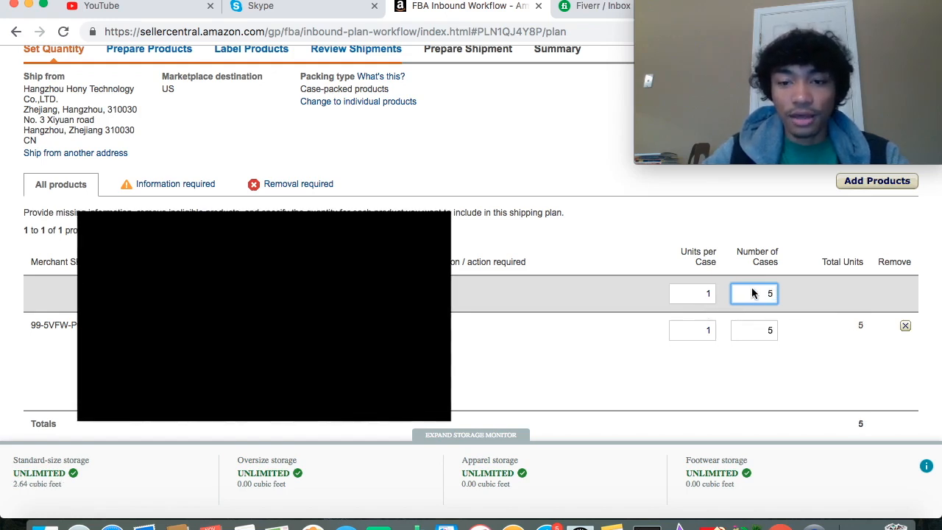
{"action": "type", "text": "00"}
{"action": "scroll", "coordinate": [858, 326], "scroll_direction": "down", "scroll_amount": 2}
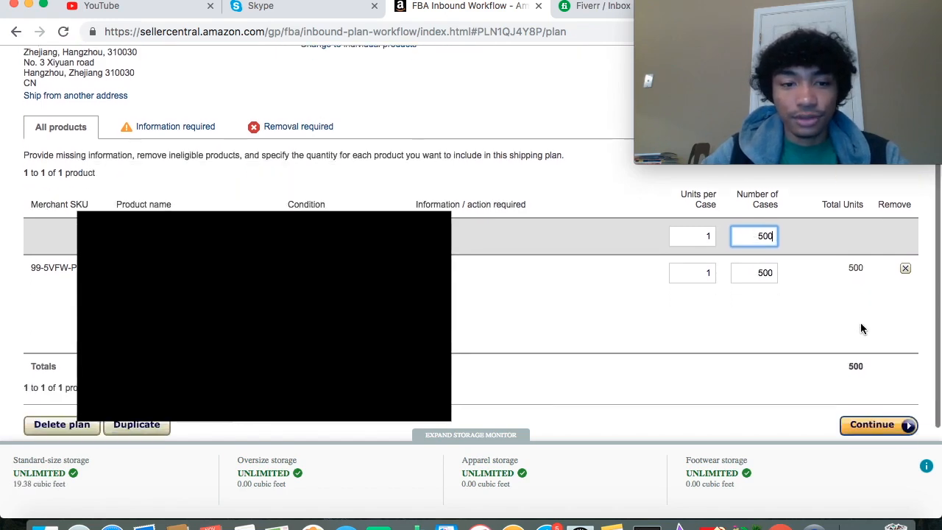
{"action": "left_click", "coordinate": [887, 427]}
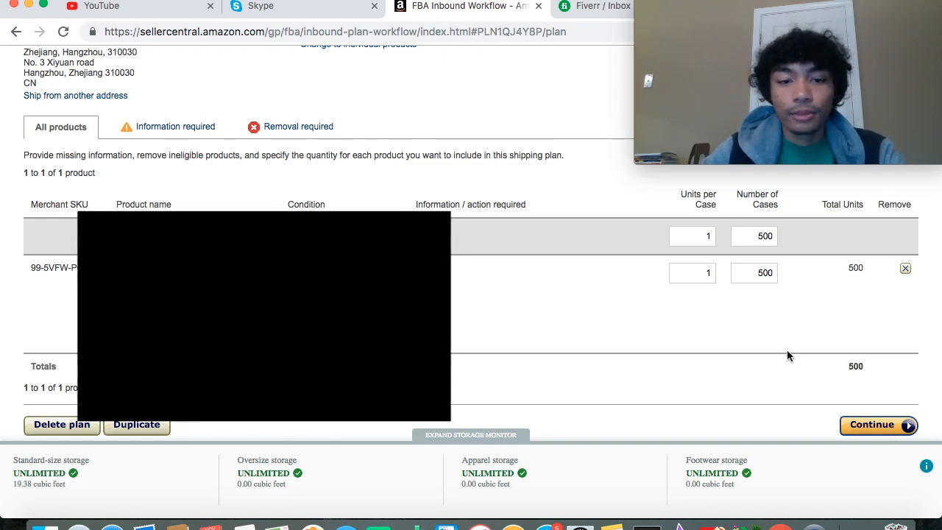
{"action": "scroll", "coordinate": [787, 356], "scroll_direction": "down", "scroll_amount": 1}
{"action": "left_click", "coordinate": [855, 407]}
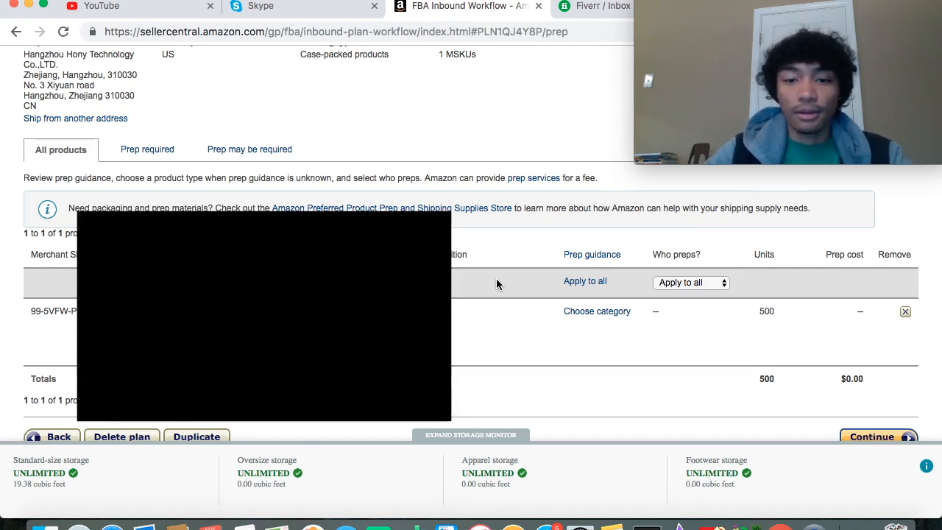
- Choose Merchant as the party who preps all products and continue to product labeling
{"action": "left_click", "coordinate": [702, 283]}
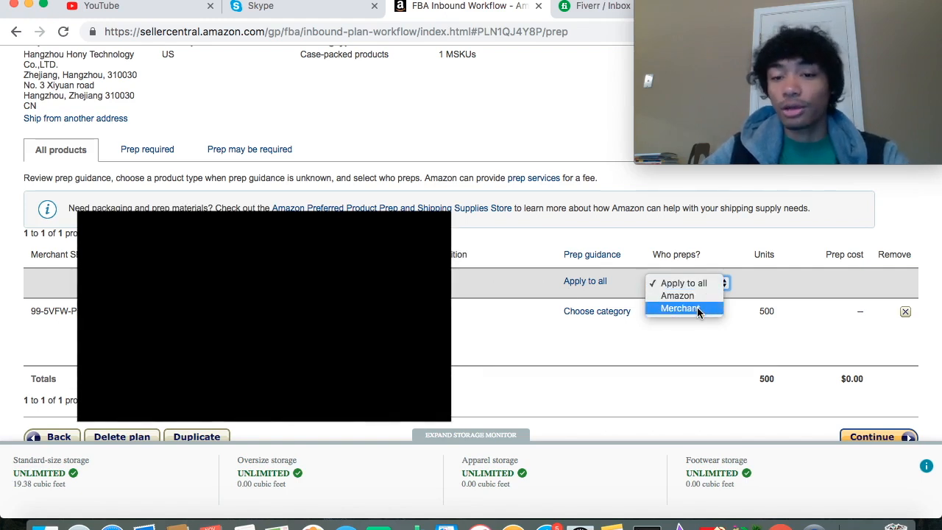
{"action": "left_click", "coordinate": [697, 307]}
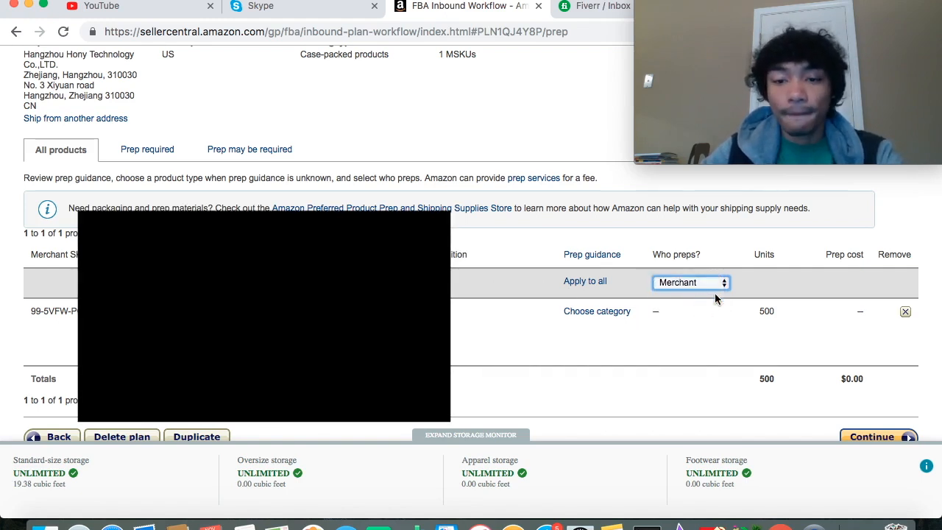
{"action": "left_click", "coordinate": [724, 290]}
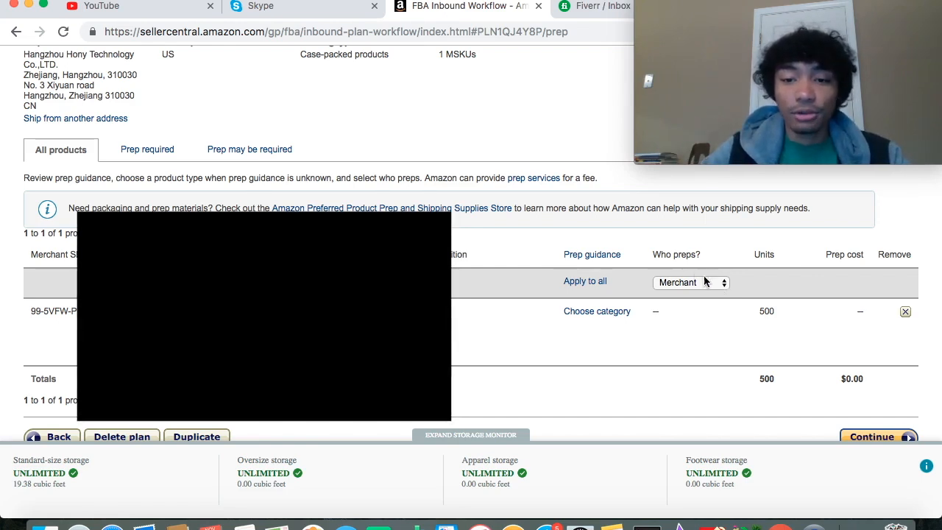
{"action": "scroll", "coordinate": [836, 393], "scroll_direction": "down", "scroll_amount": 1}
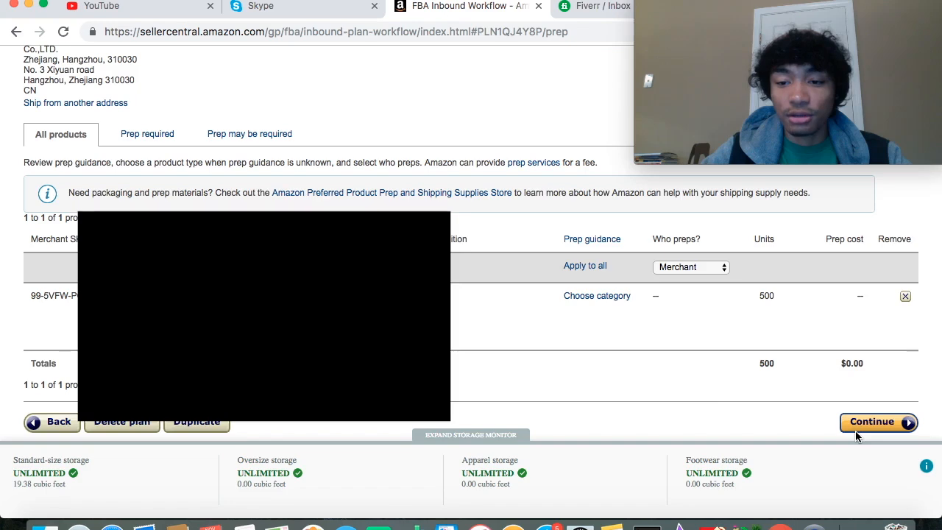
{"action": "left_click", "coordinate": [856, 424]}
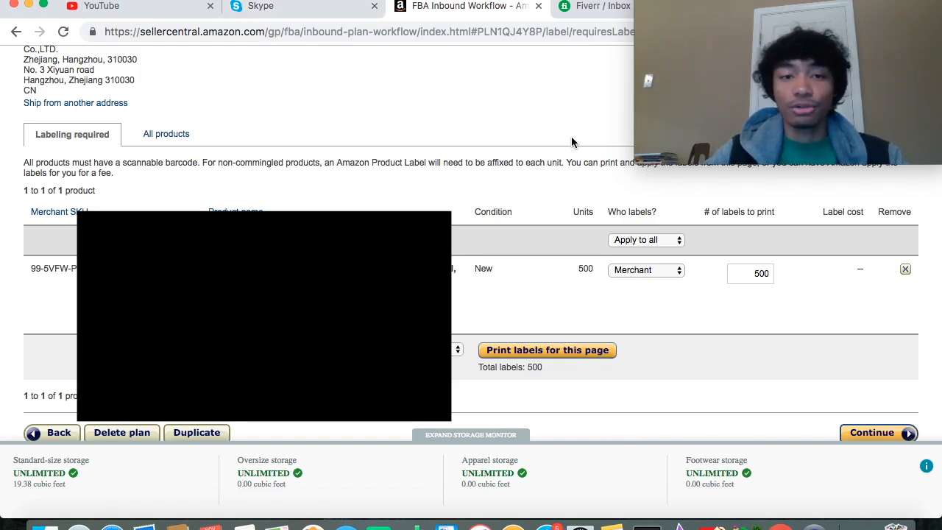
- Continue to the shipment review and name the new shipment "shipment test"
{"action": "scroll", "coordinate": [848, 427], "scroll_direction": "down", "scroll_amount": 1}
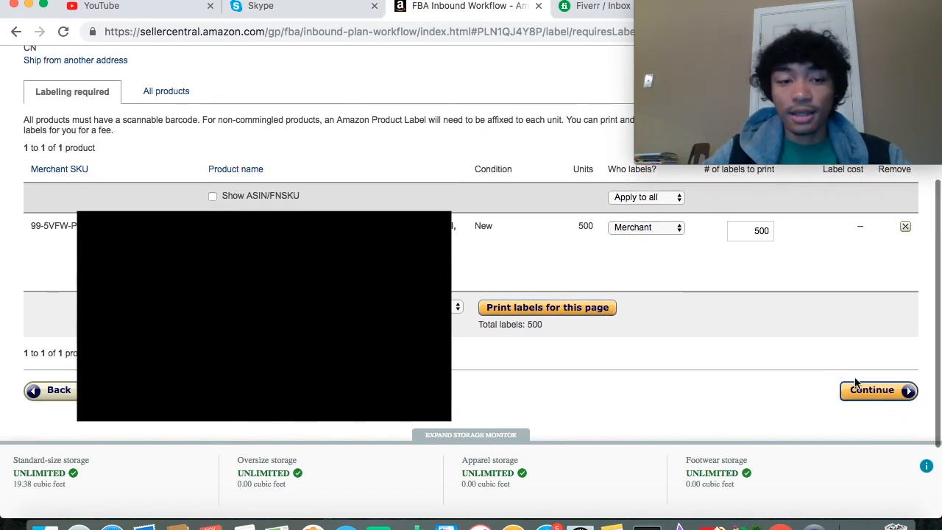
{"action": "left_click", "coordinate": [872, 391]}
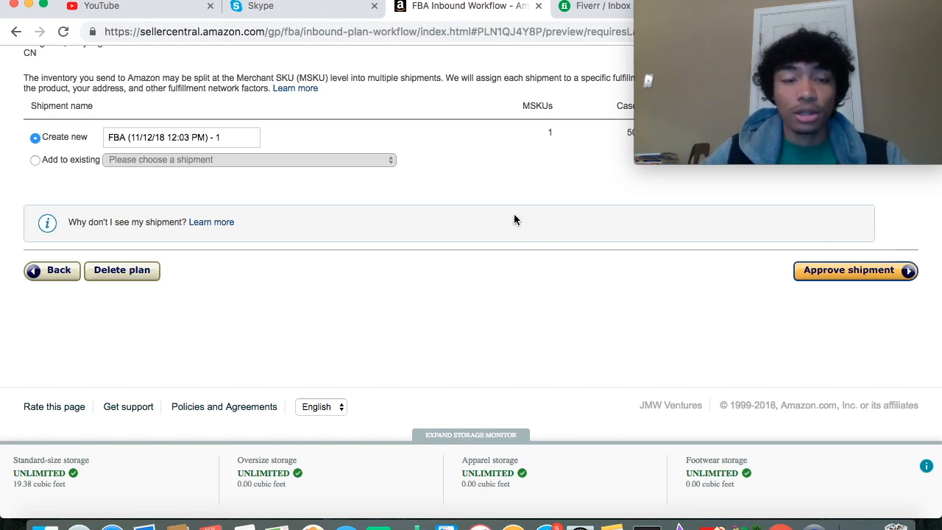
{"action": "scroll", "coordinate": [516, 217], "scroll_direction": "up", "scroll_amount": 4}
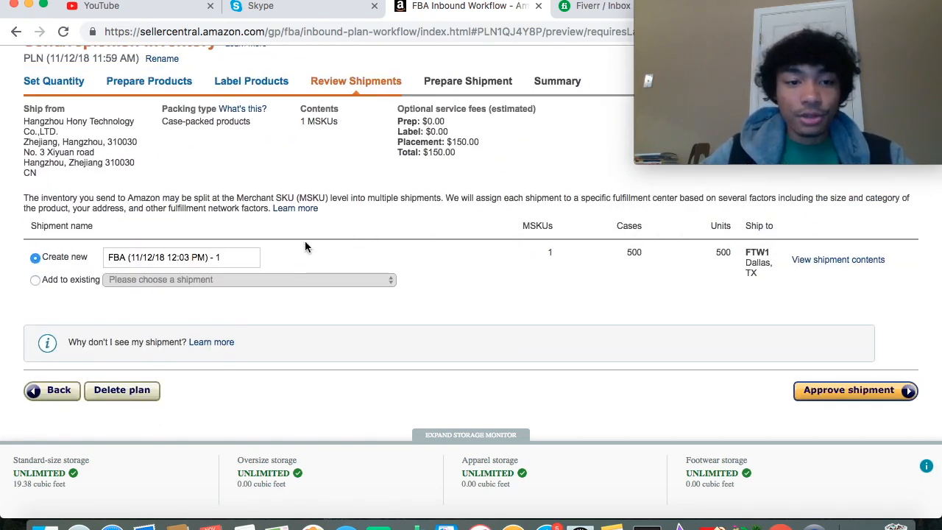
{"action": "left_click", "coordinate": [244, 261]}
{"action": "key", "text": "super+a"}
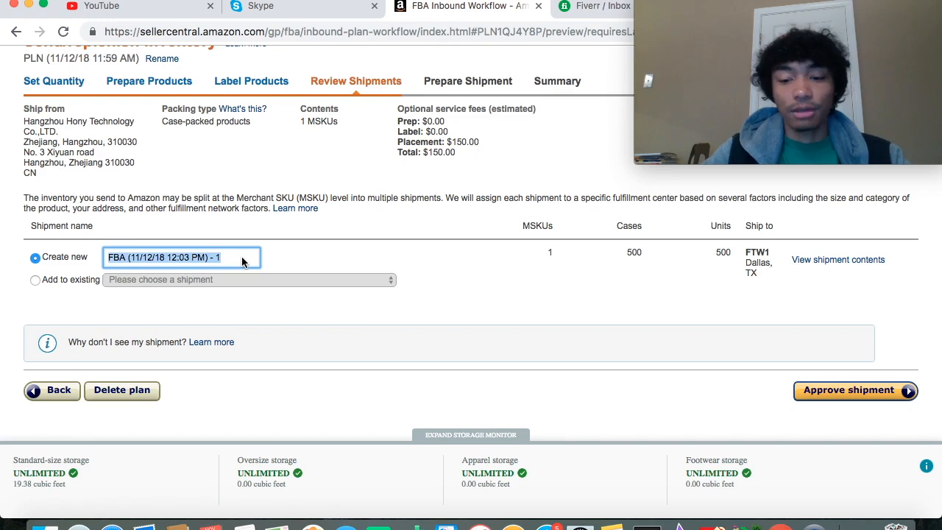
{"action": "key", "text": "BackSpace"}
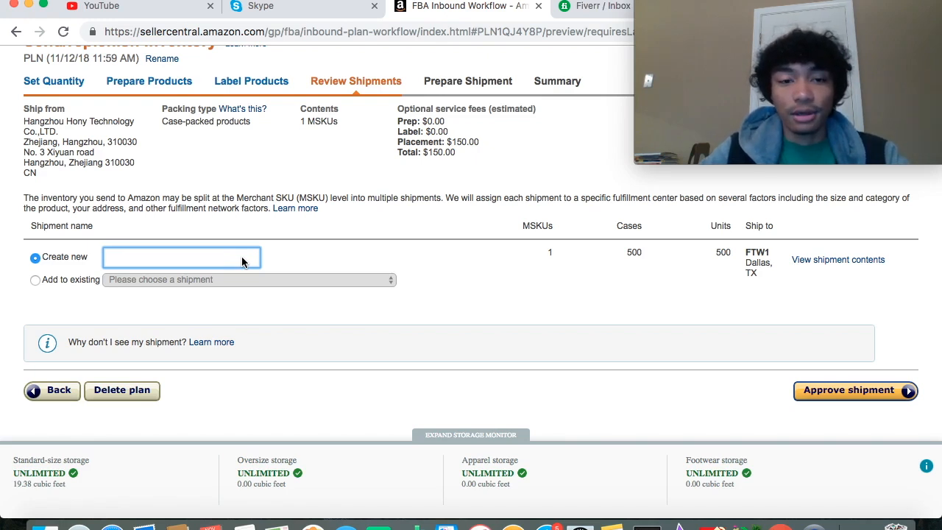
{"action": "type", "text": "sh"}
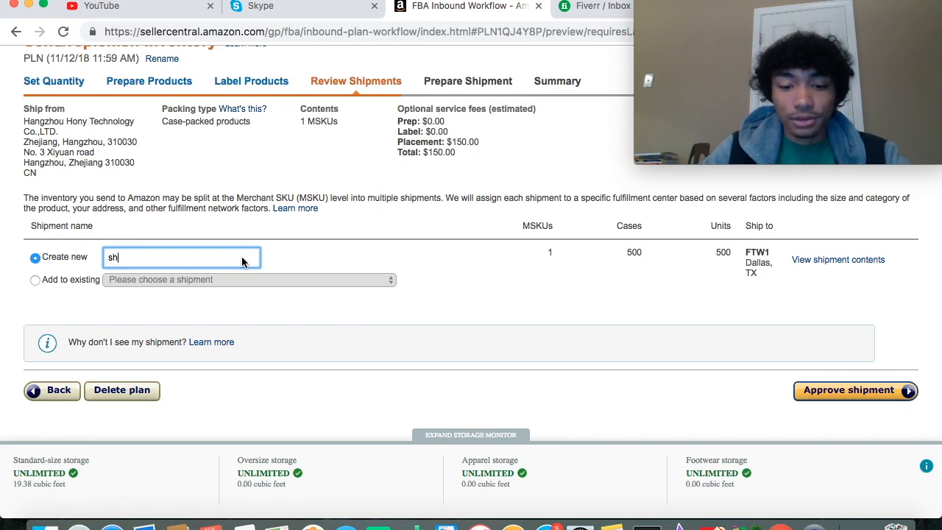
{"action": "type", "text": "ipment test"}
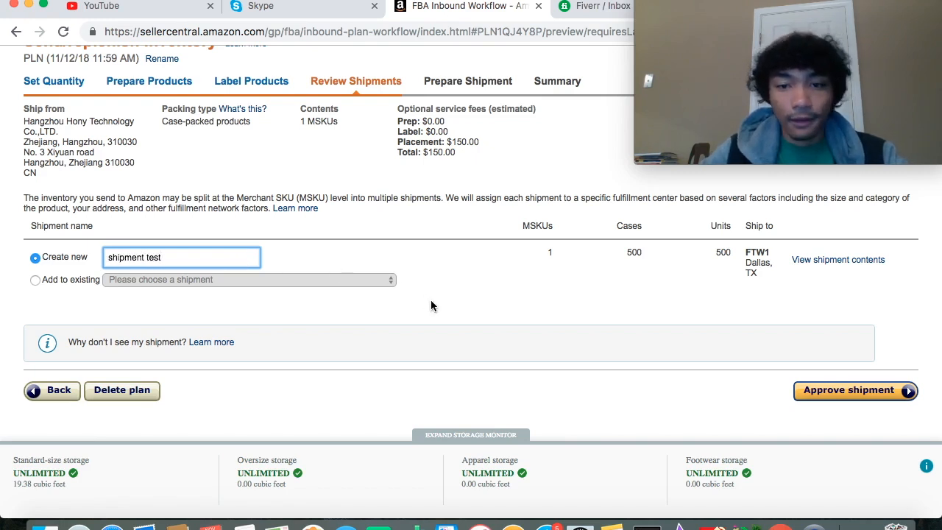
- Approve the shipment and bring up its entry in the list of created shipments
{"action": "scroll", "coordinate": [432, 305], "scroll_direction": "down", "scroll_amount": 2}
{"action": "scroll", "coordinate": [431, 305], "scroll_direction": "down", "scroll_amount": 1}
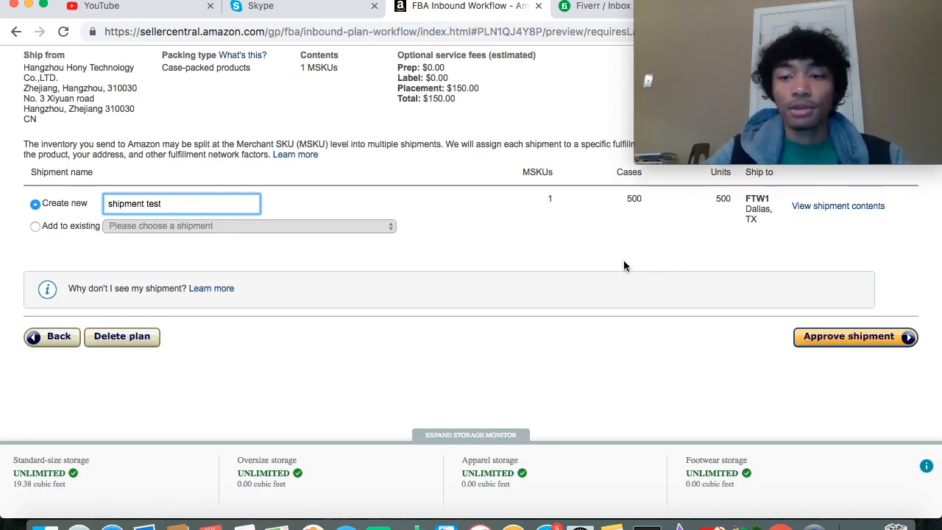
{"action": "scroll", "coordinate": [625, 263], "scroll_direction": "up", "scroll_amount": 1}
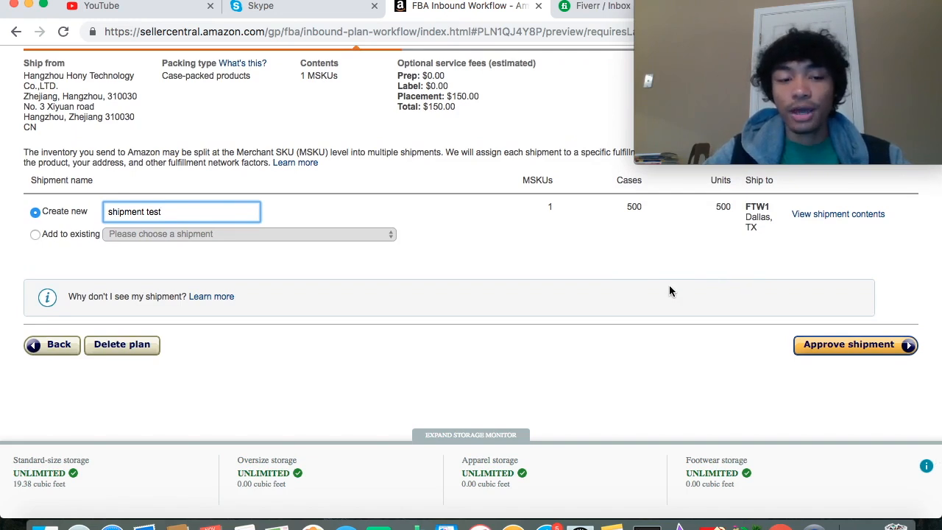
{"action": "left_click", "coordinate": [822, 343]}
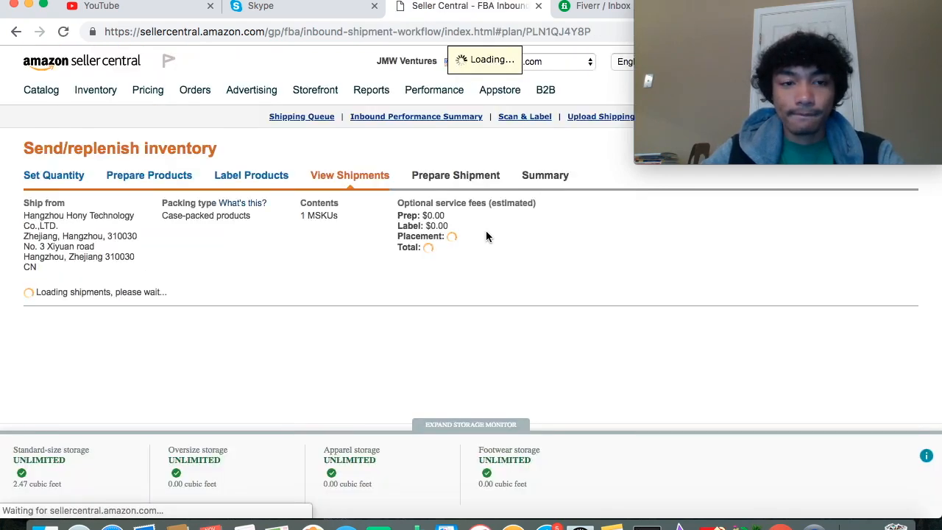
{"action": "scroll", "coordinate": [486, 236], "scroll_direction": "down", "scroll_amount": 1}
{"action": "scroll", "coordinate": [486, 236], "scroll_direction": "down", "scroll_amount": 1}
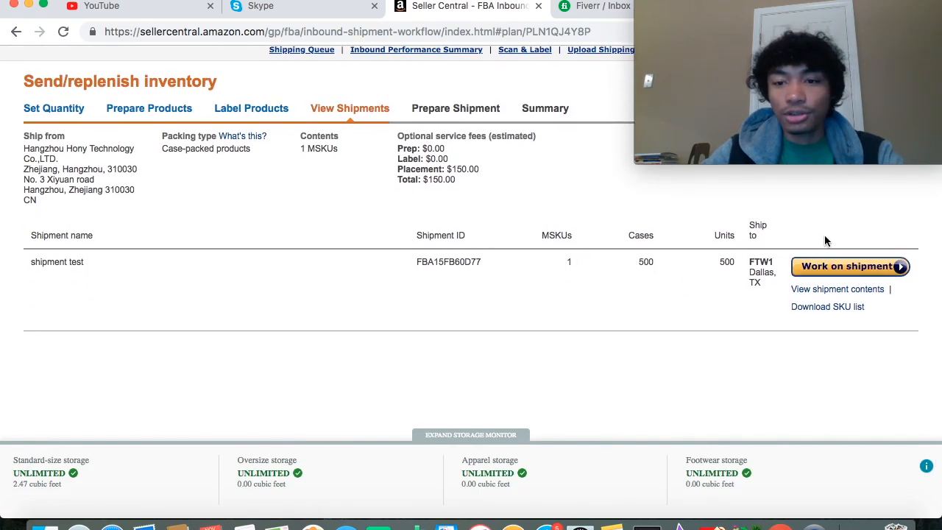
- Start working on the "shipment test" shipment and go to its shipping service section
{"action": "left_click", "coordinate": [834, 266]}
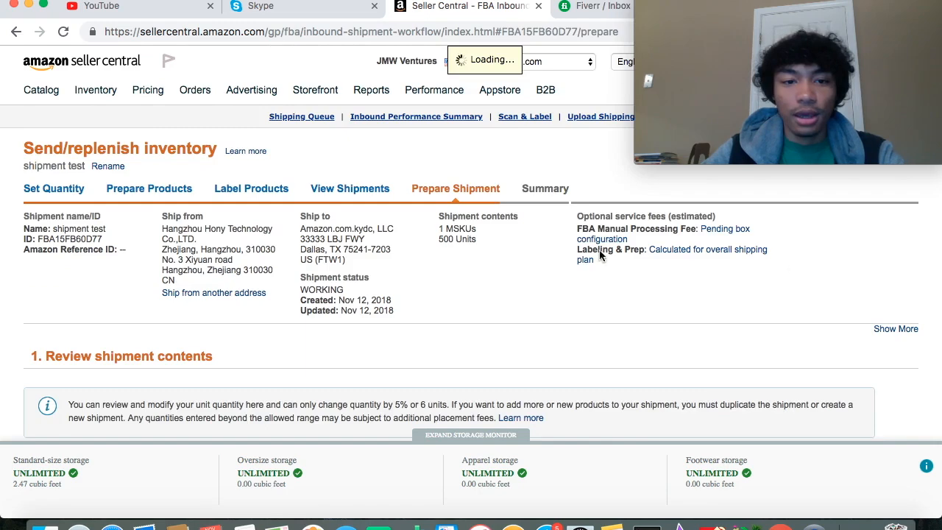
{"action": "scroll", "coordinate": [524, 254], "scroll_direction": "down", "scroll_amount": 3}
{"action": "scroll", "coordinate": [525, 254], "scroll_direction": "down", "scroll_amount": 2}
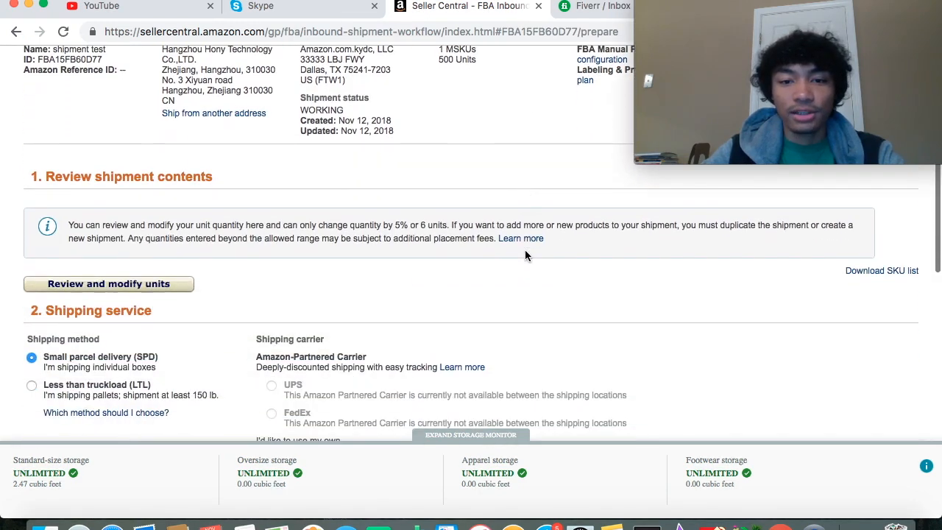
{"action": "scroll", "coordinate": [387, 235], "scroll_direction": "down", "scroll_amount": 4}
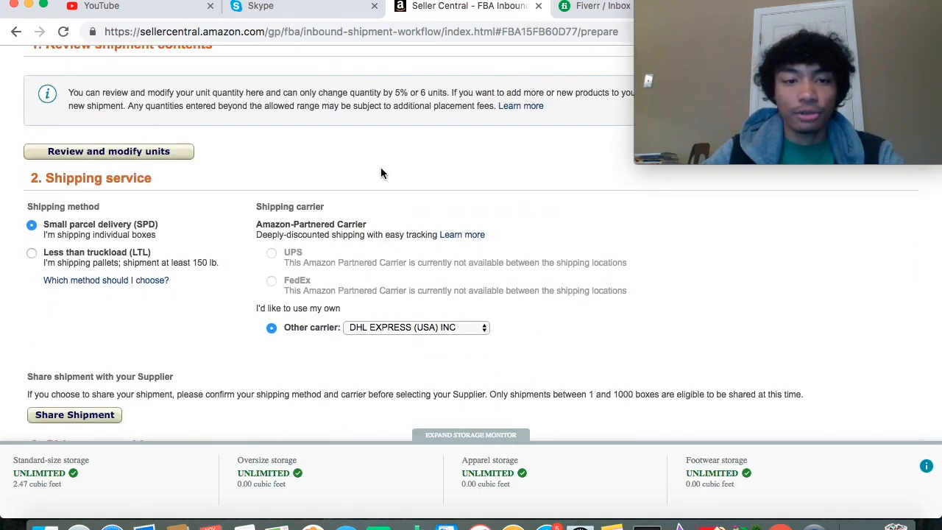
{"action": "scroll", "coordinate": [381, 171], "scroll_direction": "down", "scroll_amount": 2}
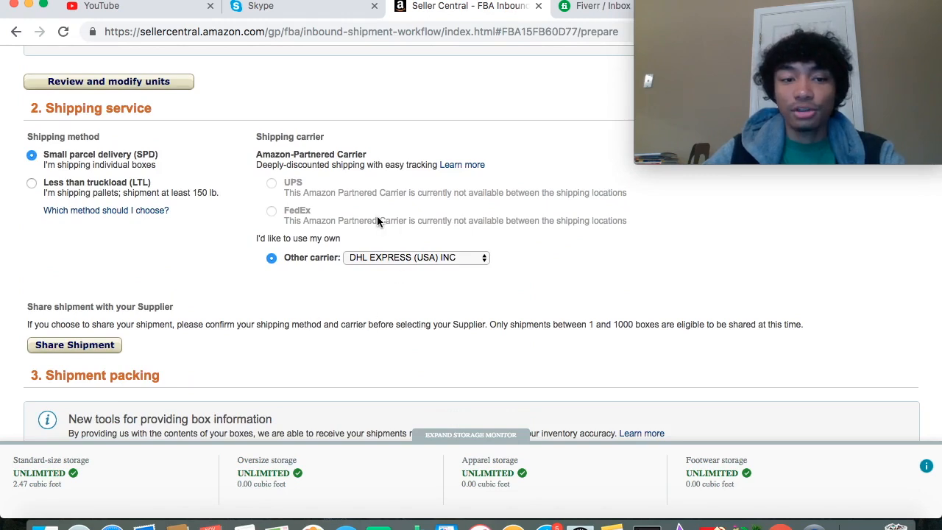
- Examine the shipping service section and its list of other carriers, keeping DHL EXPRESS (USA) INC
{"action": "scroll", "coordinate": [366, 123], "scroll_direction": "up", "scroll_amount": 1}
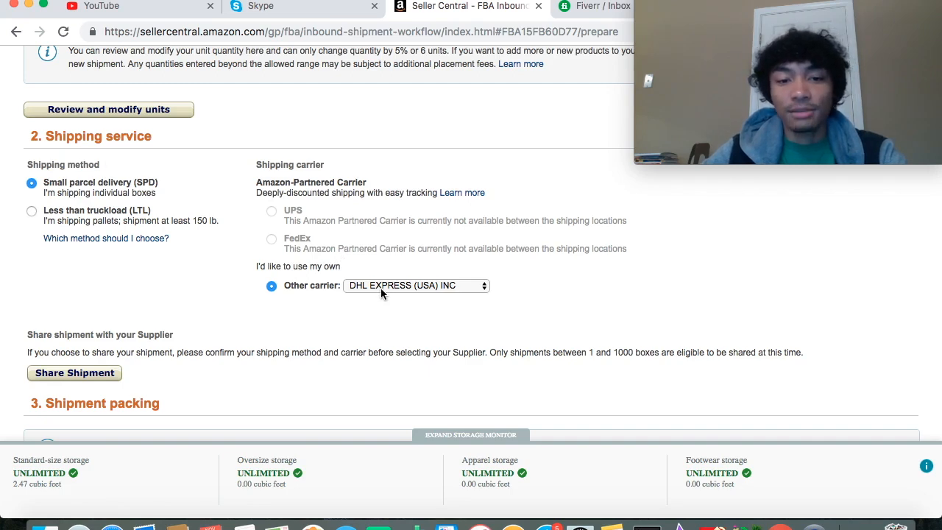
{"action": "scroll", "coordinate": [381, 293], "scroll_direction": "down", "scroll_amount": 1}
{"action": "scroll", "coordinate": [386, 287], "scroll_direction": "down", "scroll_amount": 3}
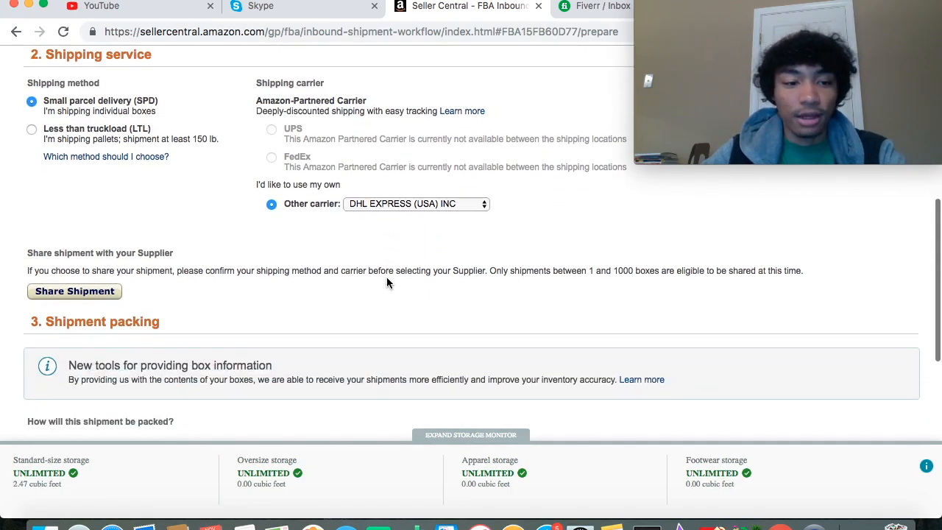
{"action": "scroll", "coordinate": [386, 278], "scroll_direction": "down", "scroll_amount": 5}
{"action": "scroll", "coordinate": [387, 278], "scroll_direction": "up", "scroll_amount": 8}
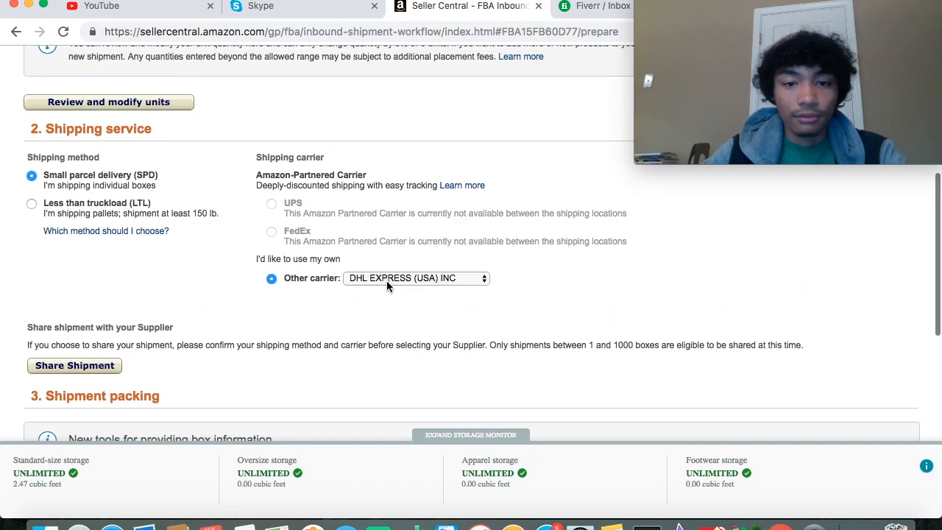
{"action": "left_click", "coordinate": [386, 281]}
{"action": "left_click", "coordinate": [240, 306]}
- Set the shipment to be packed in multiple boxes and bring up the web form for box contents
{"action": "scroll", "coordinate": [241, 306], "scroll_direction": "down", "scroll_amount": 7}
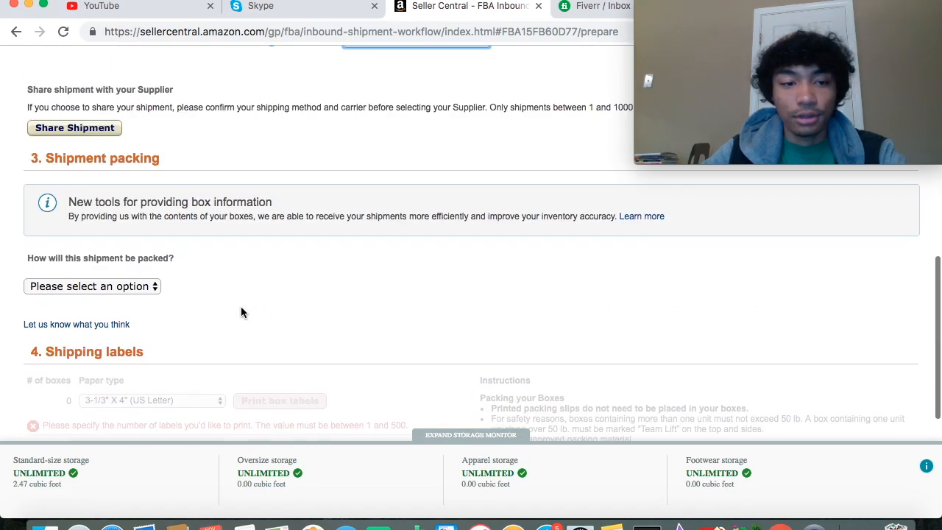
{"action": "scroll", "coordinate": [294, 101], "scroll_direction": "up", "scroll_amount": 1}
{"action": "scroll", "coordinate": [289, 147], "scroll_direction": "down", "scroll_amount": 3}
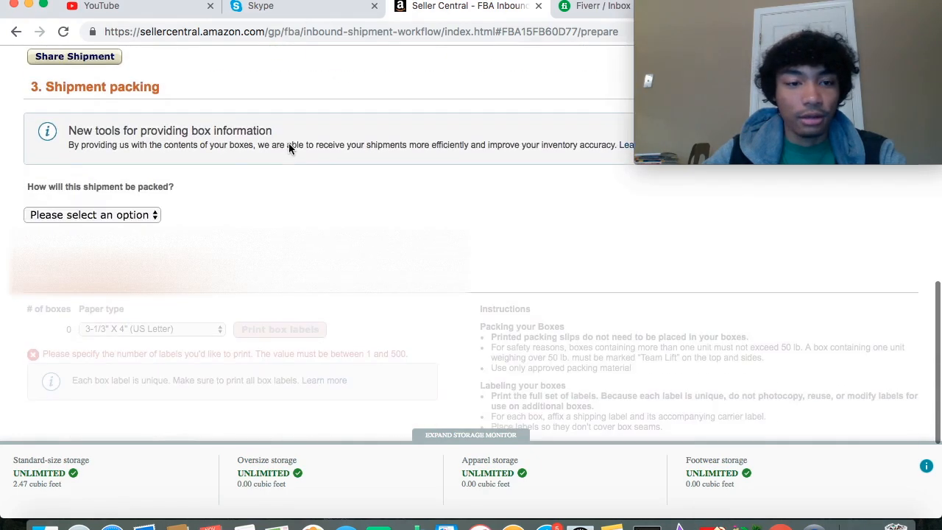
{"action": "left_click", "coordinate": [145, 215]}
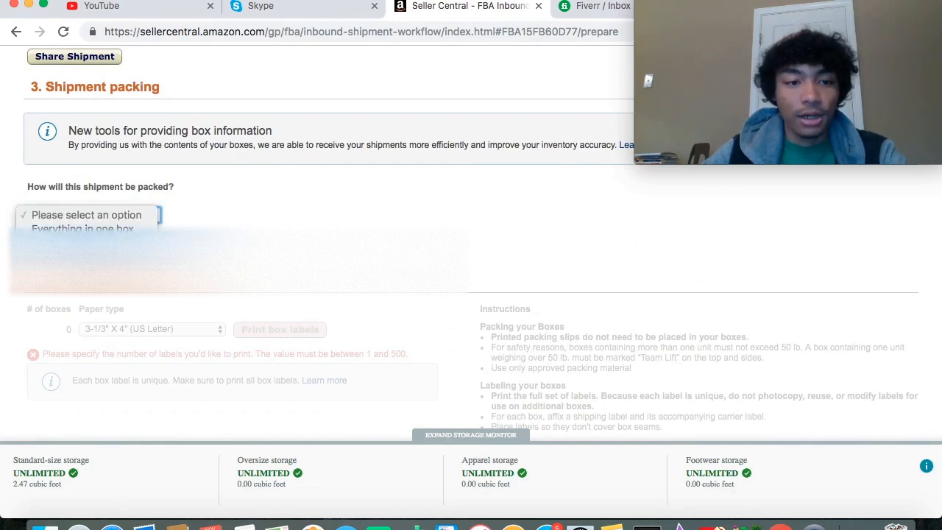
{"action": "left_click", "coordinate": [111, 242]}
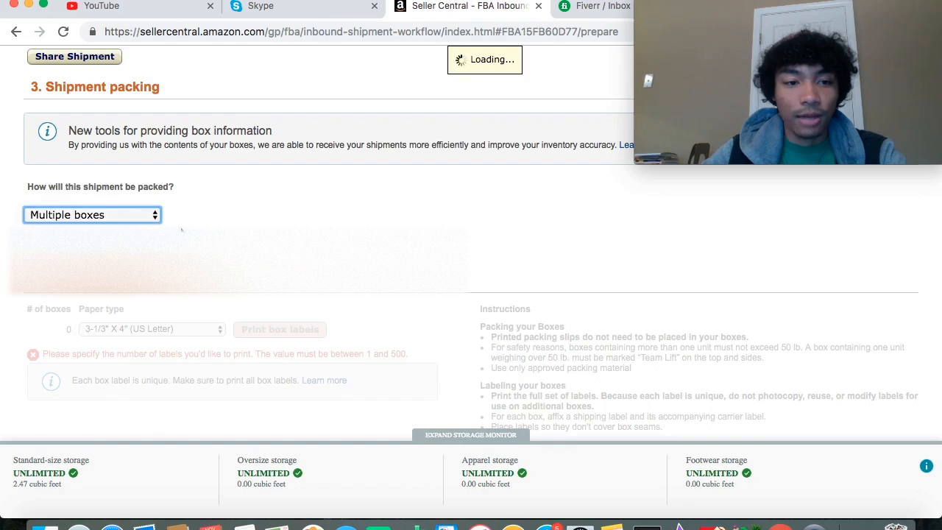
{"action": "scroll", "coordinate": [182, 230], "scroll_direction": "down", "scroll_amount": 2}
{"action": "scroll", "coordinate": [182, 230], "scroll_direction": "down", "scroll_amount": 2}
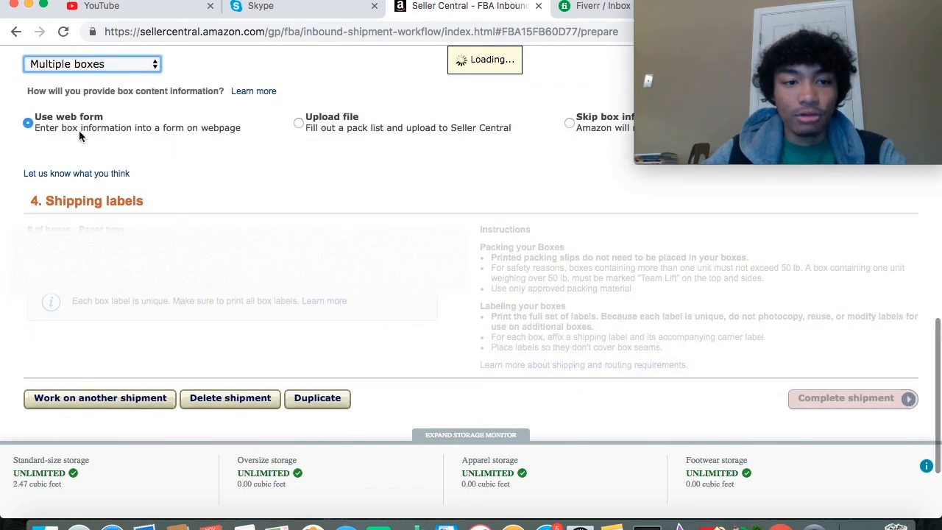
{"action": "scroll", "coordinate": [584, 237], "scroll_direction": "down", "scroll_amount": 1}
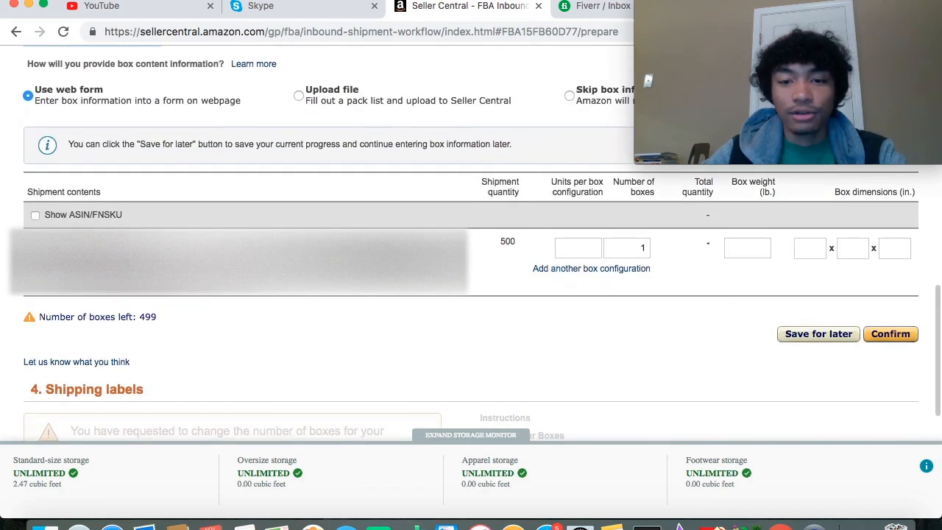
- Add a second box configuration and enter 20 units per box for the first and 10 for the second
{"action": "left_click", "coordinate": [585, 240]}
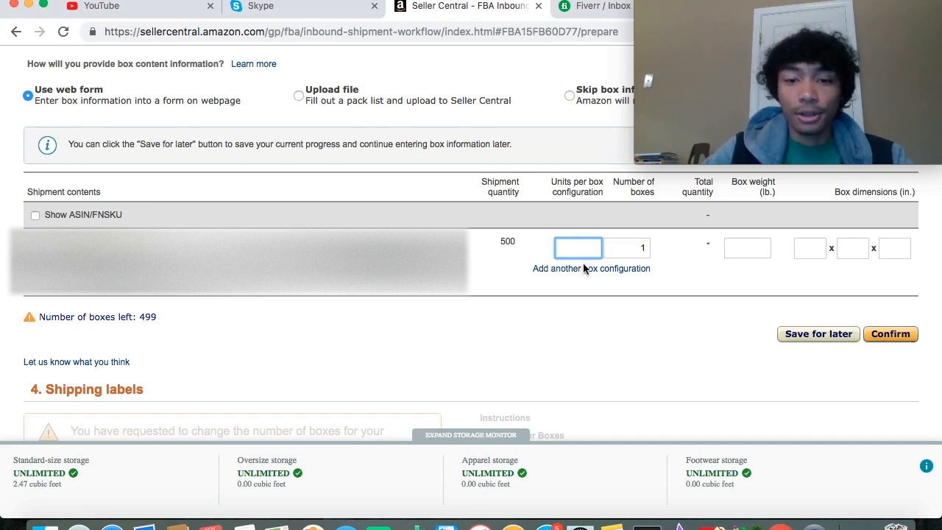
{"action": "left_click", "coordinate": [583, 268]}
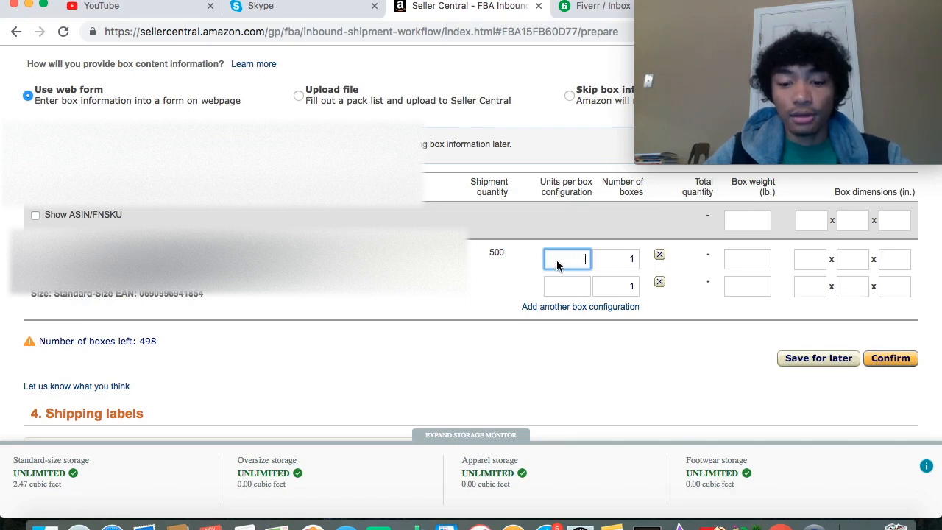
{"action": "left_click", "coordinate": [561, 291]}
{"action": "type", "text": "1"}
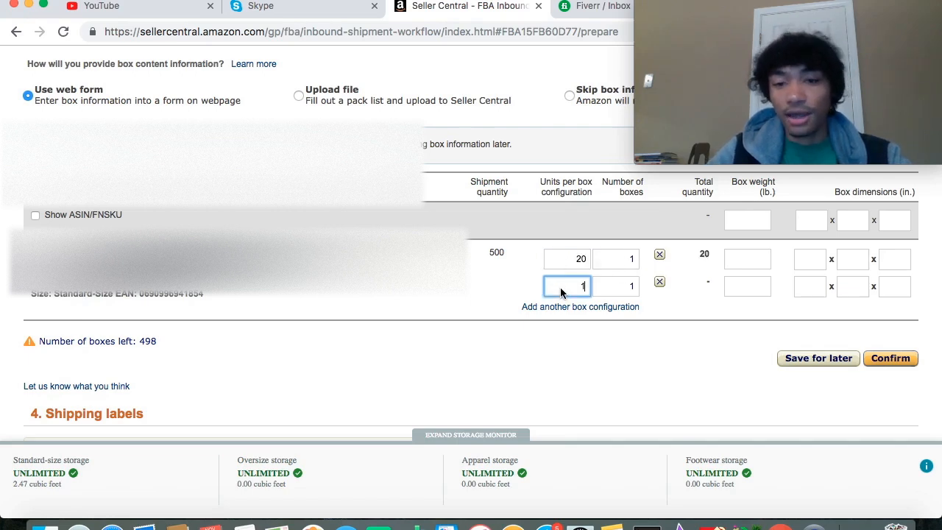
{"action": "type", "text": "0"}
- Look over the box weight and dimension fields and try to confirm the entered box configurations
{"action": "scroll", "coordinate": [781, 268], "scroll_direction": "up", "scroll_amount": 2}
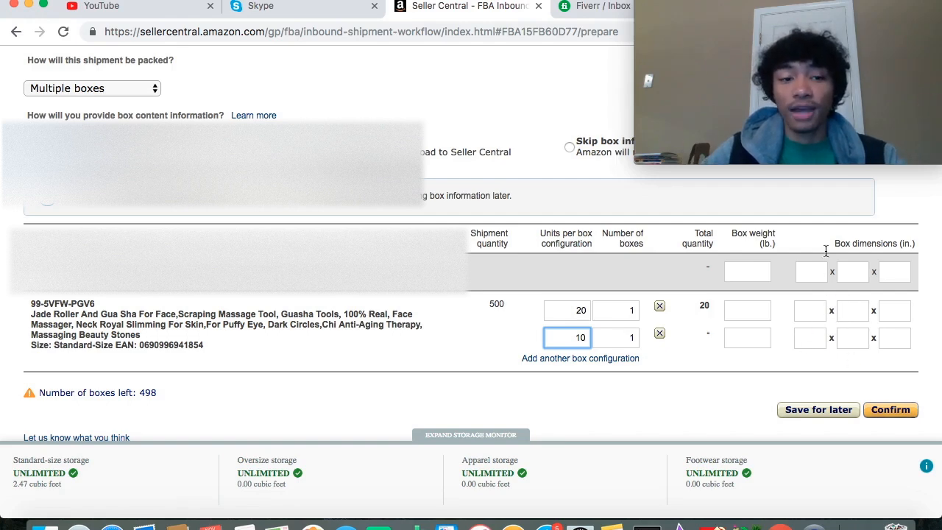
{"action": "scroll", "coordinate": [670, 277], "scroll_direction": "up", "scroll_amount": 1}
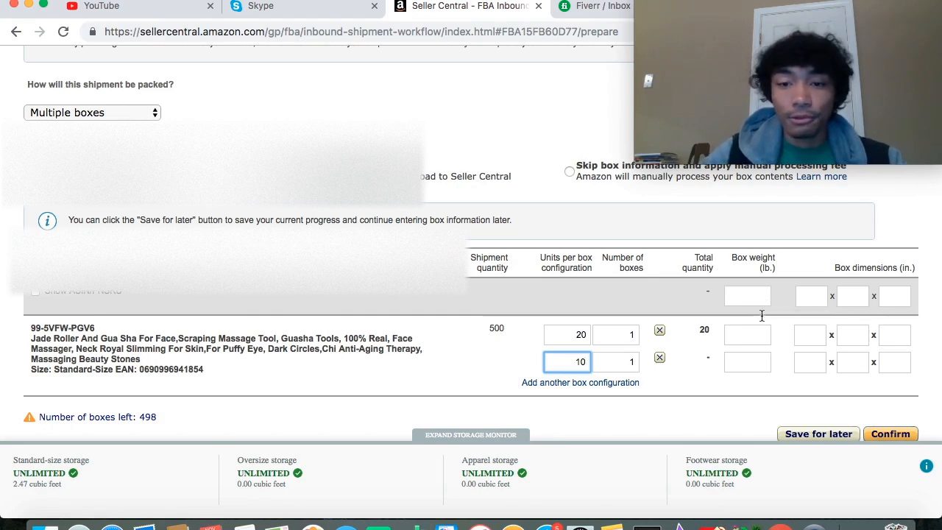
{"action": "scroll", "coordinate": [591, 352], "scroll_direction": "down", "scroll_amount": 2}
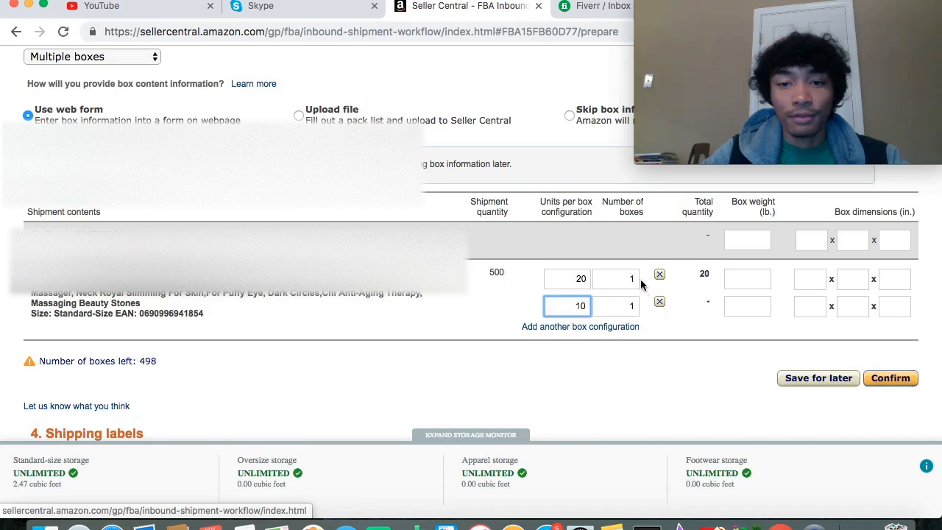
{"action": "scroll", "coordinate": [614, 326], "scroll_direction": "down", "scroll_amount": 3}
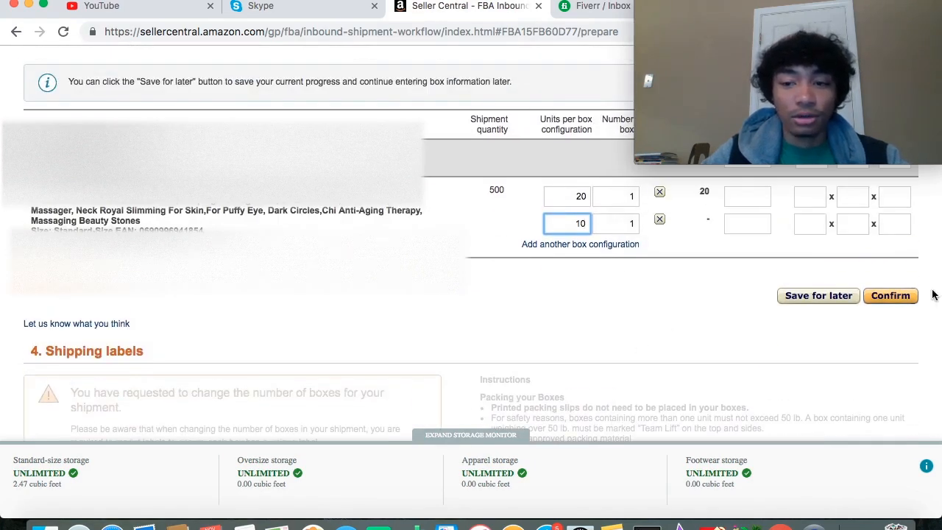
{"action": "scroll", "coordinate": [674, 346], "scroll_direction": "down", "scroll_amount": 5}
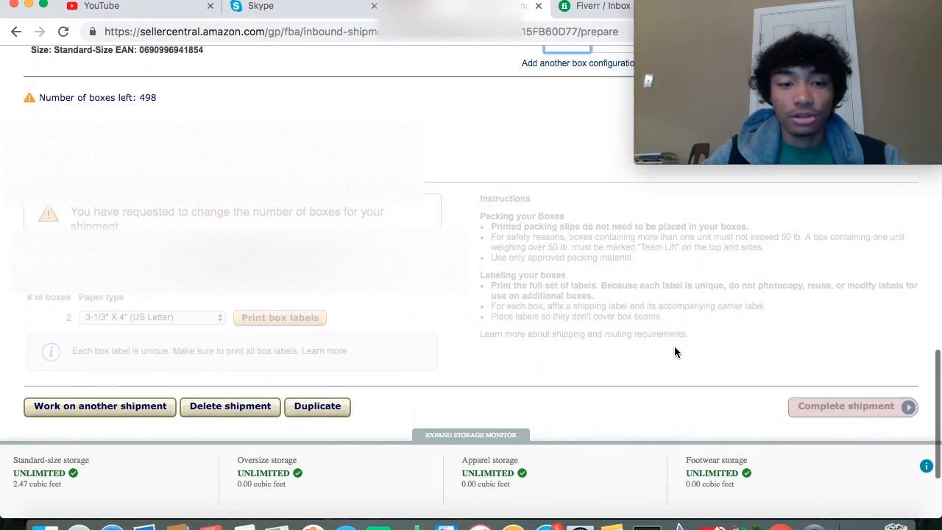
{"action": "scroll", "coordinate": [674, 352], "scroll_direction": "up", "scroll_amount": 5}
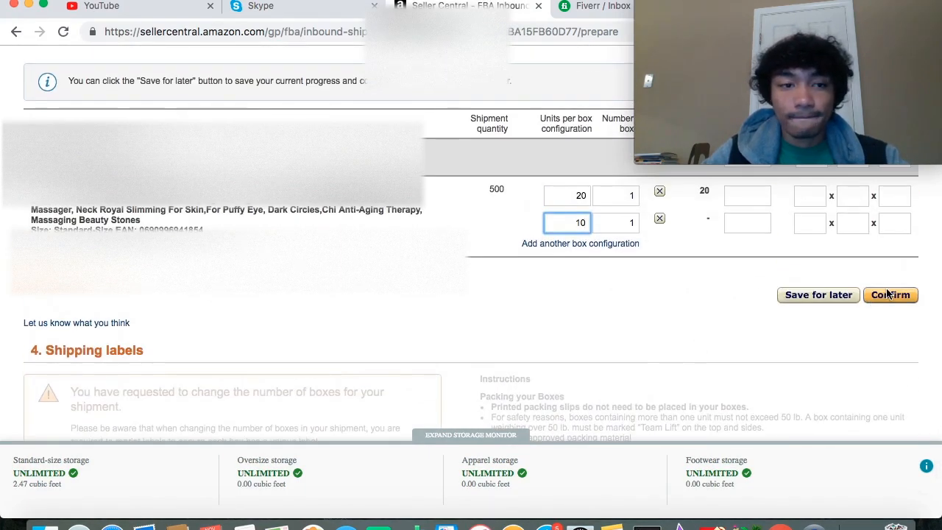
{"action": "left_click", "coordinate": [889, 294]}
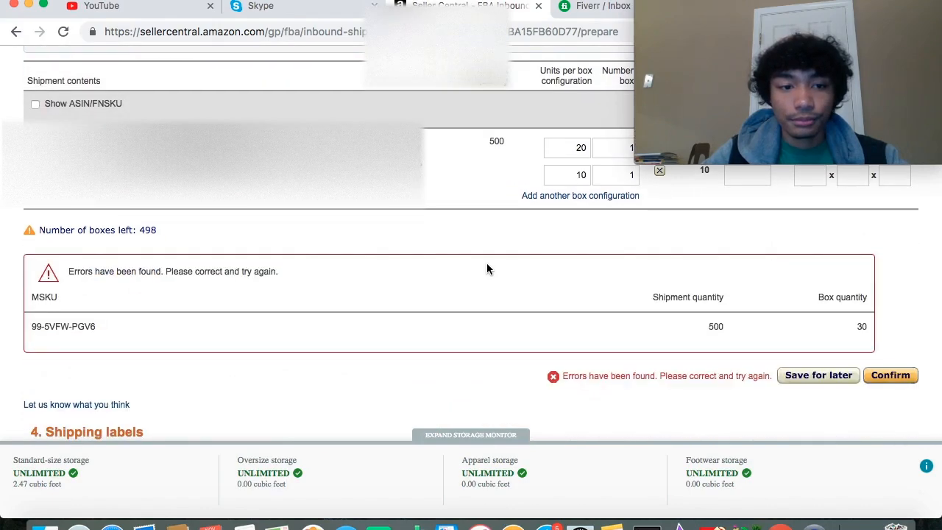
- Examine the box quantity check for the product, the shipping labels section and the options for completing the shipment
{"action": "scroll", "coordinate": [487, 270], "scroll_direction": "up", "scroll_amount": 2}
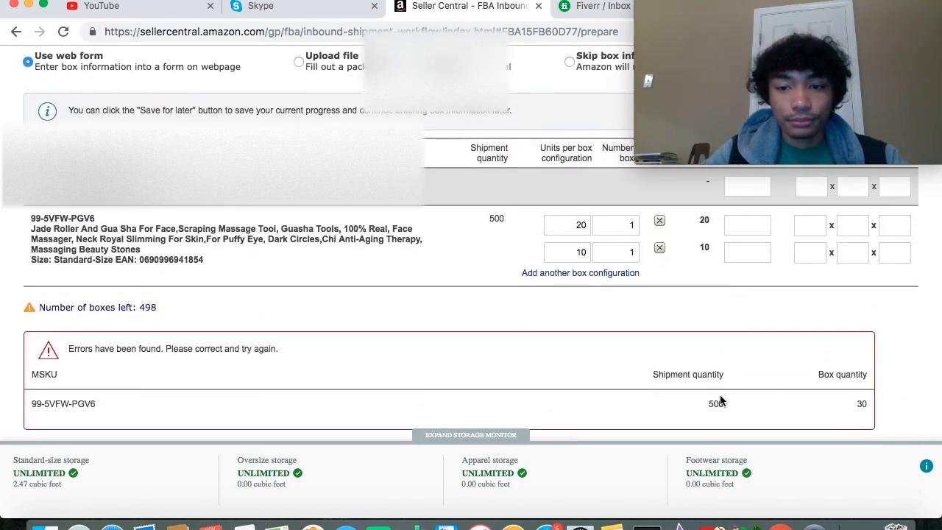
{"action": "scroll", "coordinate": [750, 343], "scroll_direction": "down", "scroll_amount": 1}
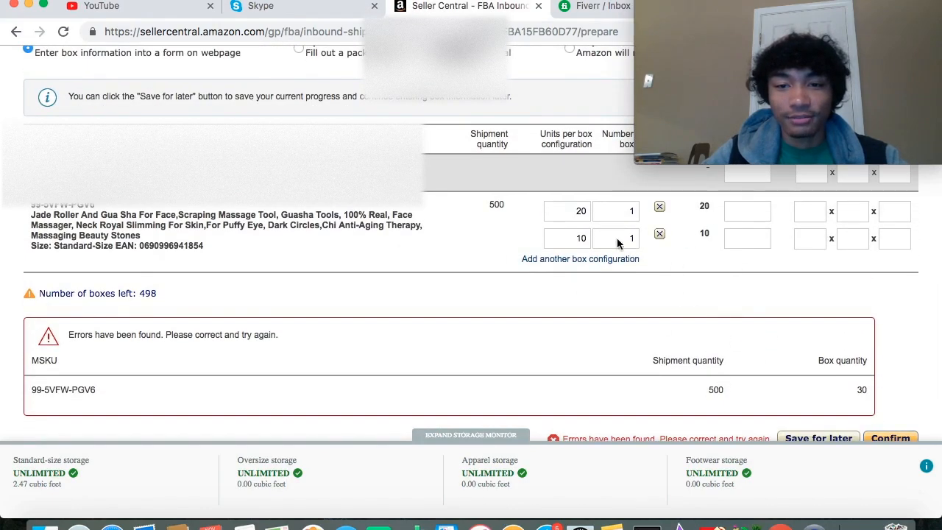
{"action": "scroll", "coordinate": [617, 239], "scroll_direction": "down", "scroll_amount": 1}
{"action": "scroll", "coordinate": [642, 236], "scroll_direction": "down", "scroll_amount": 5}
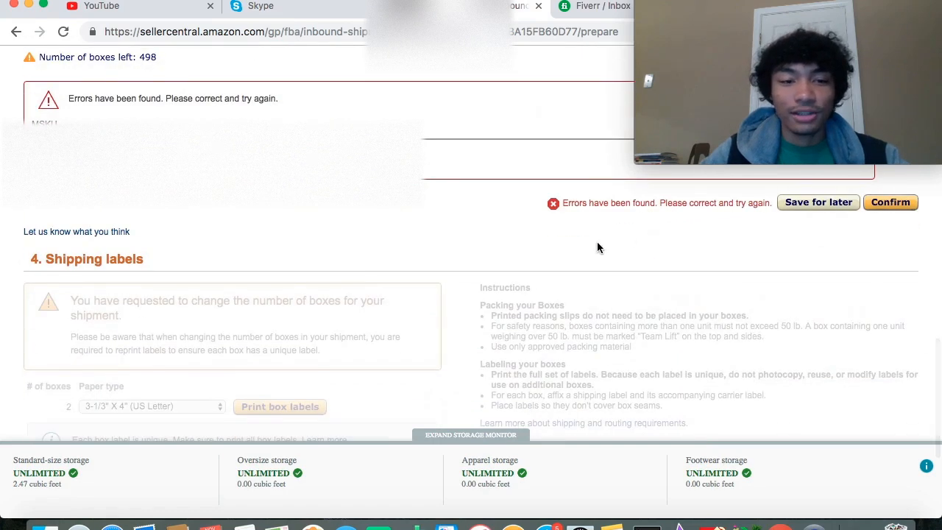
{"action": "scroll", "coordinate": [589, 247], "scroll_direction": "down", "scroll_amount": 2}
{"action": "scroll", "coordinate": [700, 340], "scroll_direction": "down", "scroll_amount": 2}
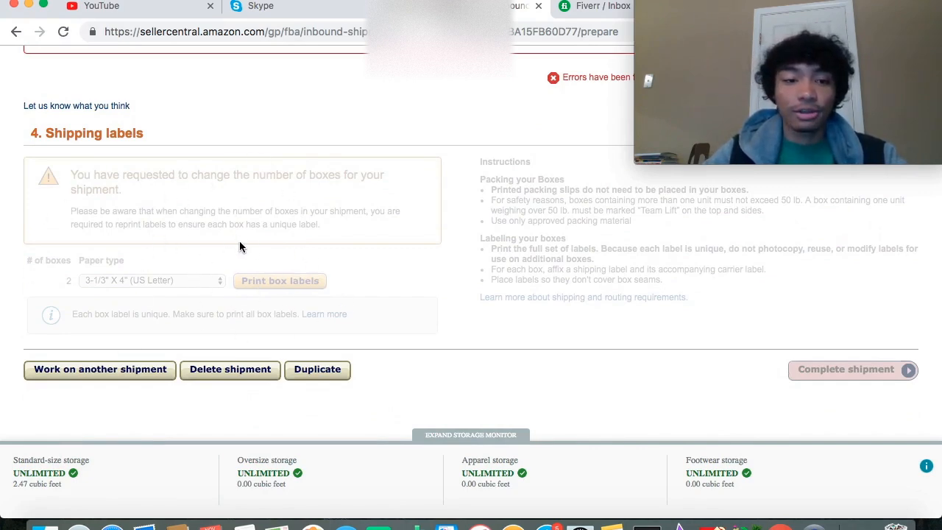
{"action": "scroll", "coordinate": [276, 113], "scroll_direction": "up", "scroll_amount": 3}
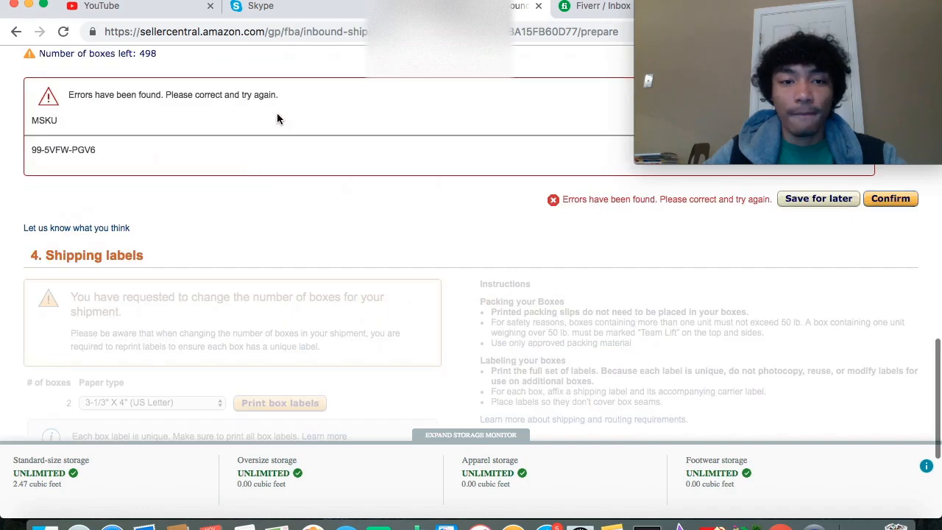
{"action": "scroll", "coordinate": [323, 131], "scroll_direction": "down", "scroll_amount": 3}
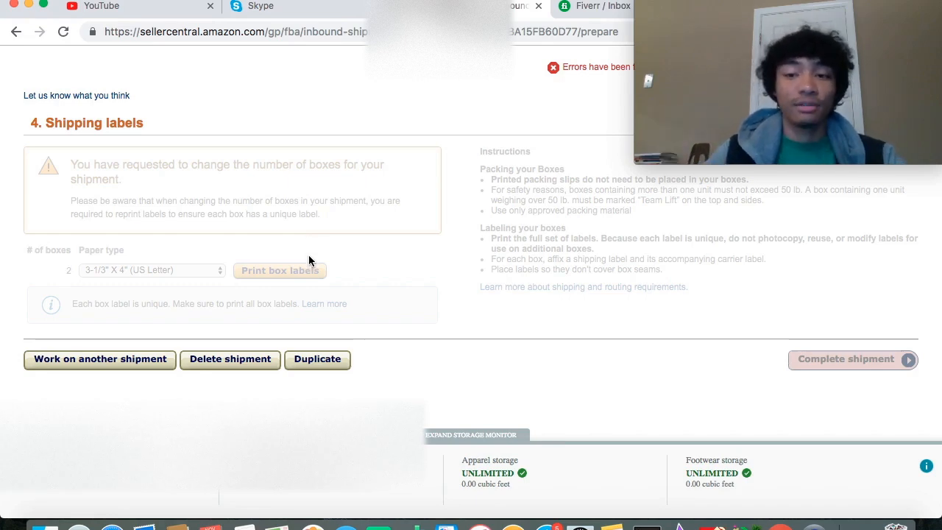
{"action": "scroll", "coordinate": [308, 259], "scroll_direction": "down", "scroll_amount": 3}
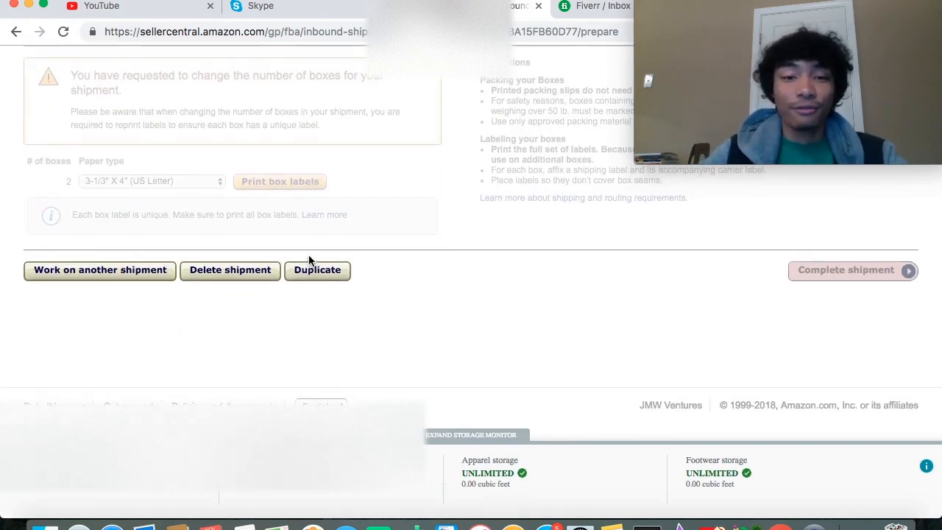
- Review the whole shipment preparation page again, from box labels and packing back to shipment contents and shipping service
{"action": "scroll", "coordinate": [308, 259], "scroll_direction": "up", "scroll_amount": 10}
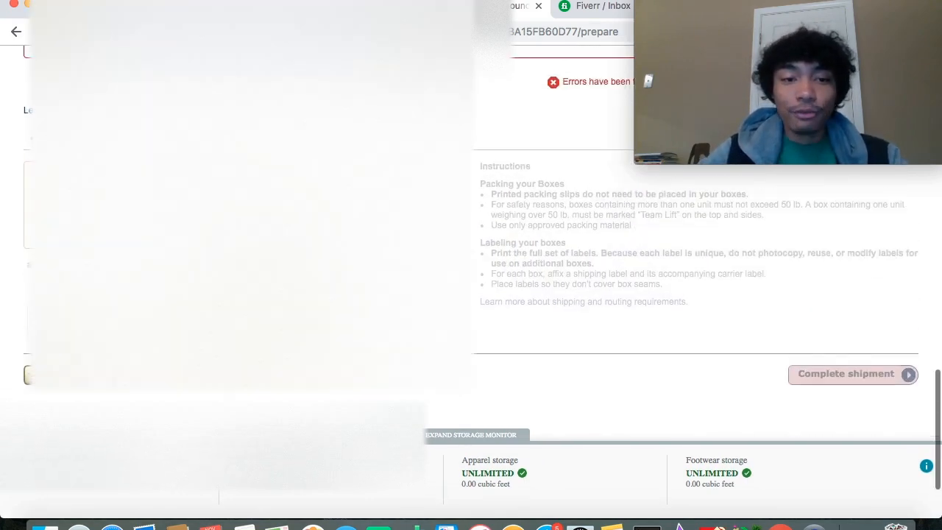
{"action": "scroll", "coordinate": [308, 261], "scroll_direction": "up", "scroll_amount": 4}
{"action": "scroll", "coordinate": [308, 260], "scroll_direction": "down", "scroll_amount": 10}
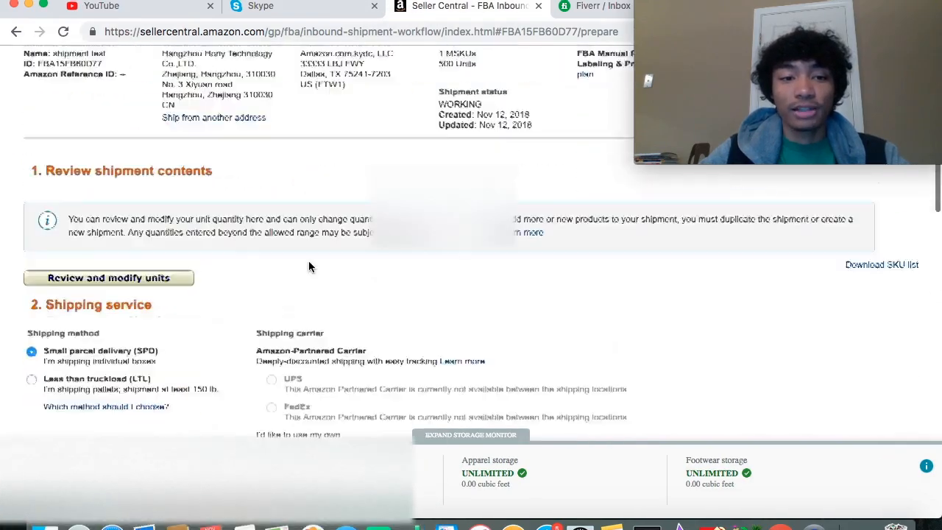
{"action": "scroll", "coordinate": [309, 261], "scroll_direction": "down", "scroll_amount": 15}
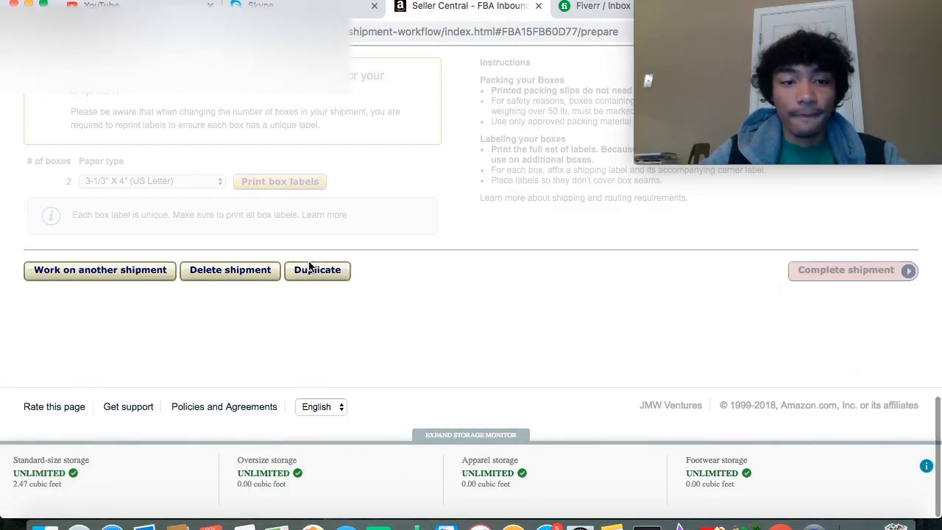
{"action": "scroll", "coordinate": [311, 267], "scroll_direction": "up", "scroll_amount": 5}
{"action": "scroll", "coordinate": [356, 197], "scroll_direction": "up", "scroll_amount": 3}
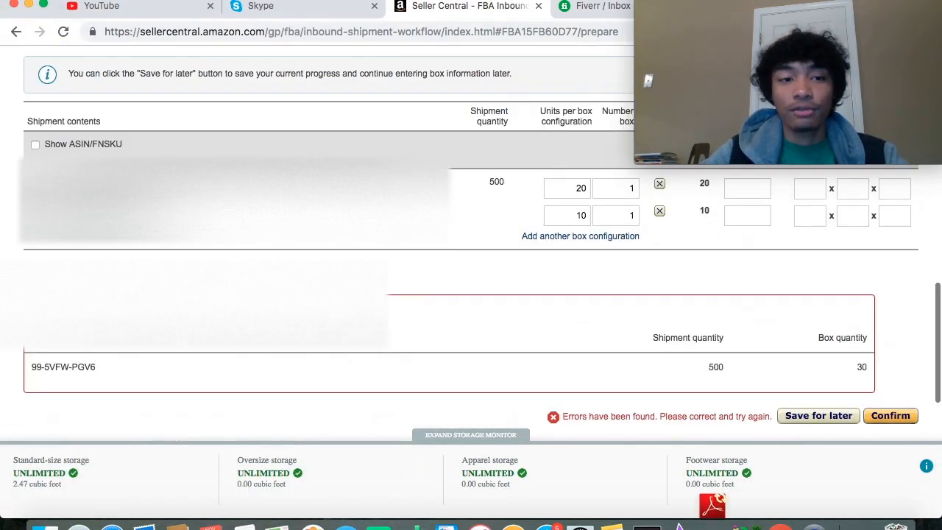
{"action": "scroll", "coordinate": [356, 197], "scroll_direction": "up", "scroll_amount": 3}
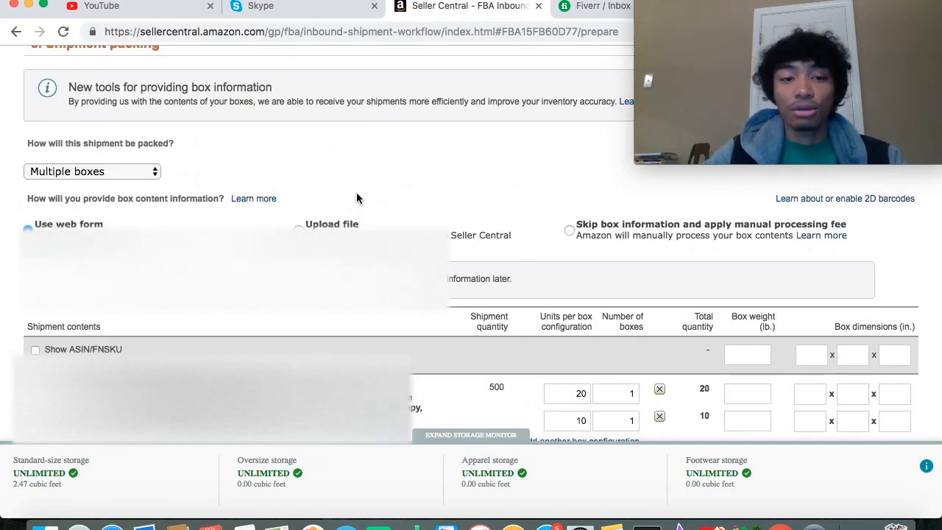
{"action": "scroll", "coordinate": [356, 197], "scroll_direction": "up", "scroll_amount": 1}
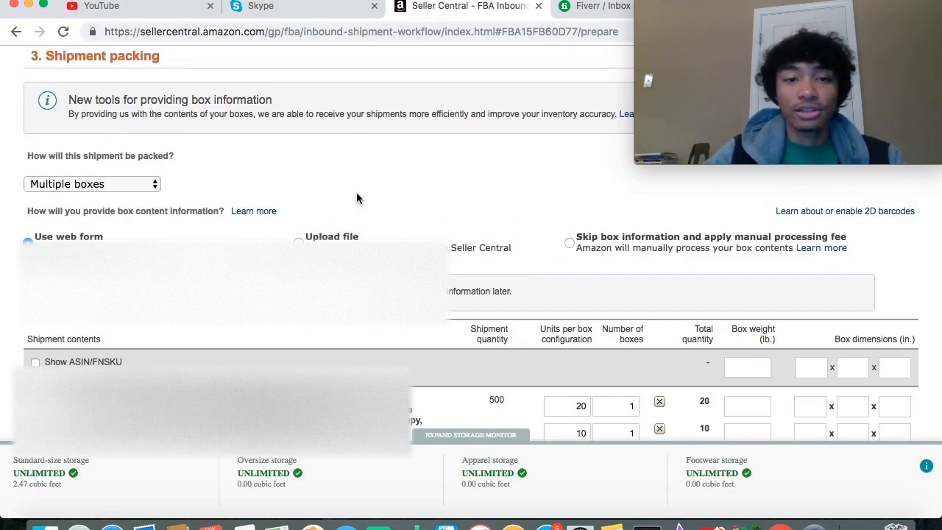
{"action": "scroll", "coordinate": [357, 198], "scroll_direction": "up", "scroll_amount": 5}
{"action": "scroll", "coordinate": [357, 197], "scroll_direction": "up", "scroll_amount": 1}
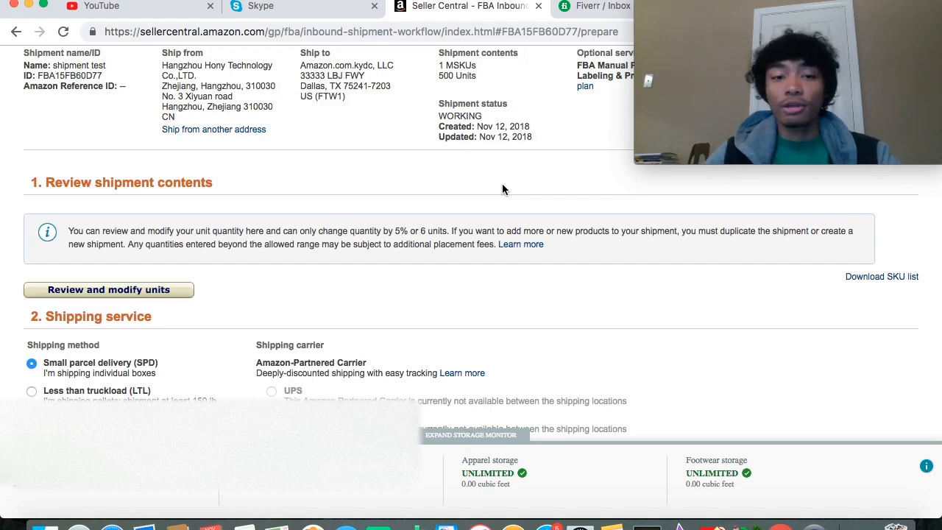
{"action": "scroll", "coordinate": [502, 190], "scroll_direction": "down", "scroll_amount": 3}
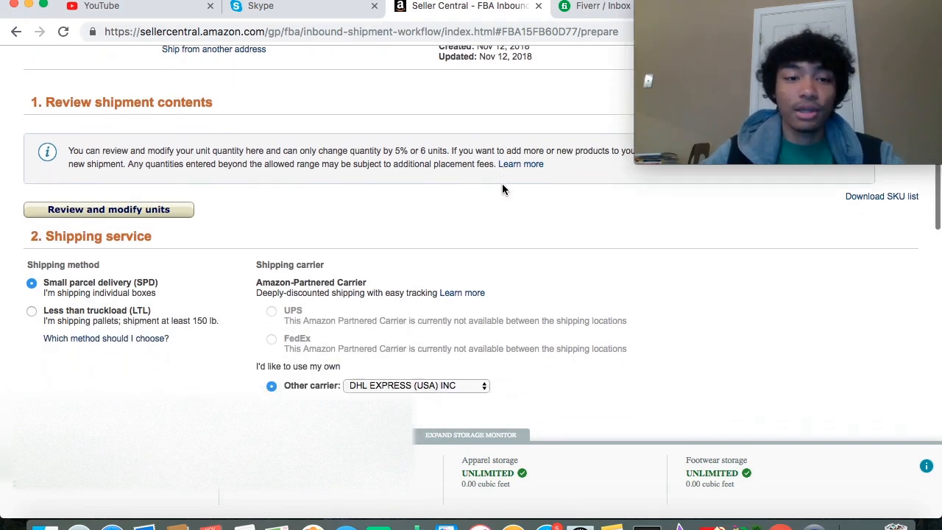